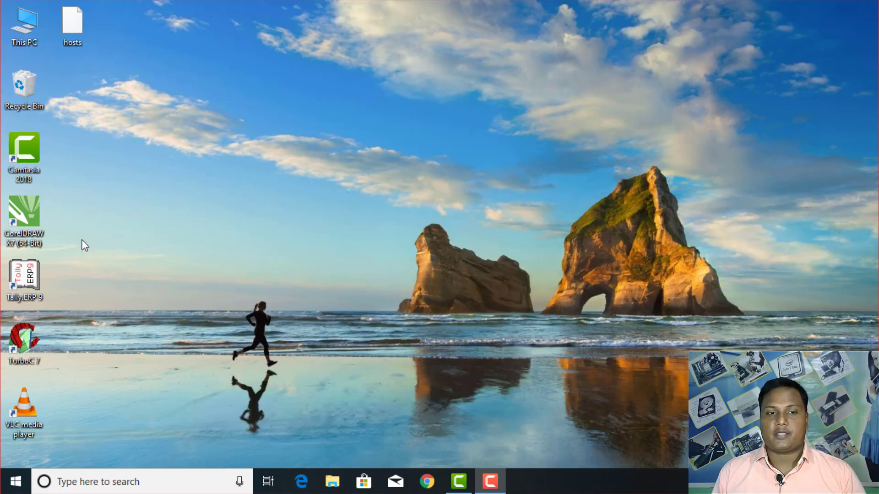
- Launch Excel with a blank workbook from the Run box and show the Review tab
key(super+r)
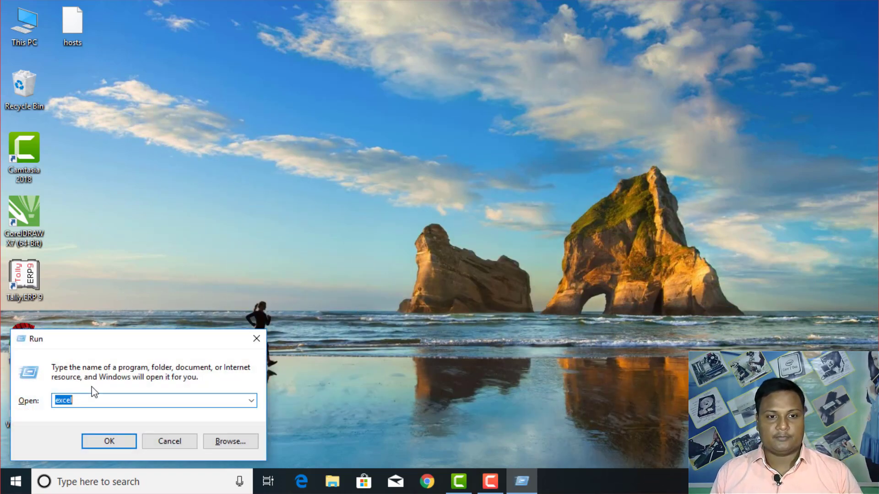
text(msconfig)
click(110, 441)
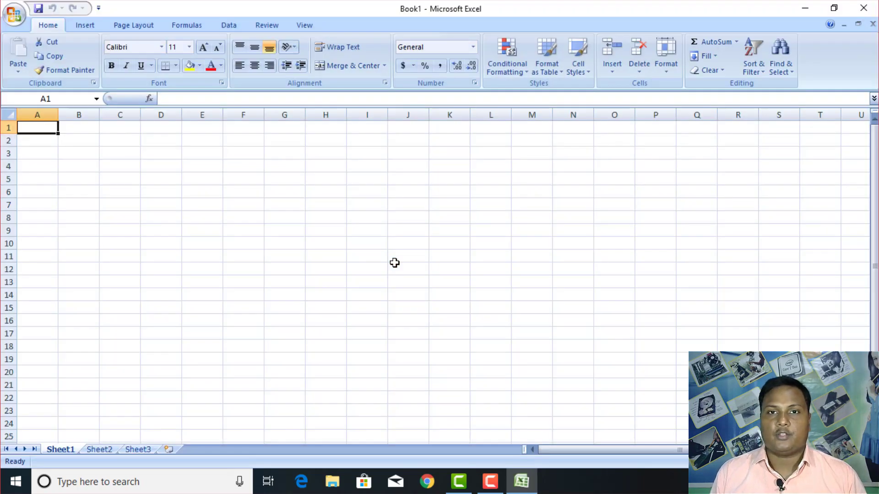
click(252, 27)
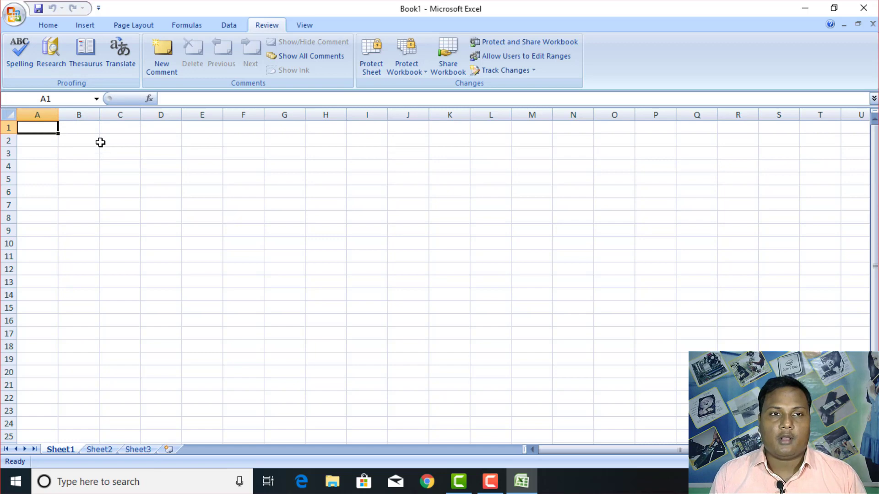
- Enter the misspelled word 'computar' in cell H6 and reselect that cell
click(123, 193)
click(230, 194)
click(309, 191)
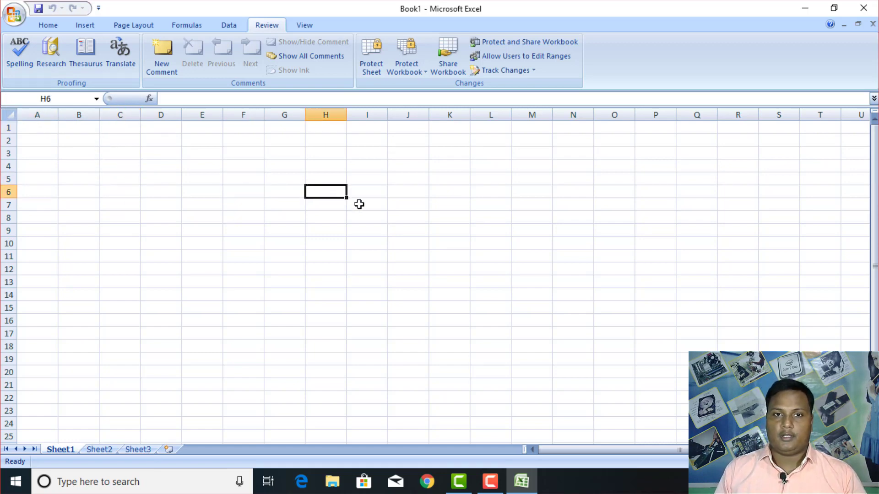
text(com)
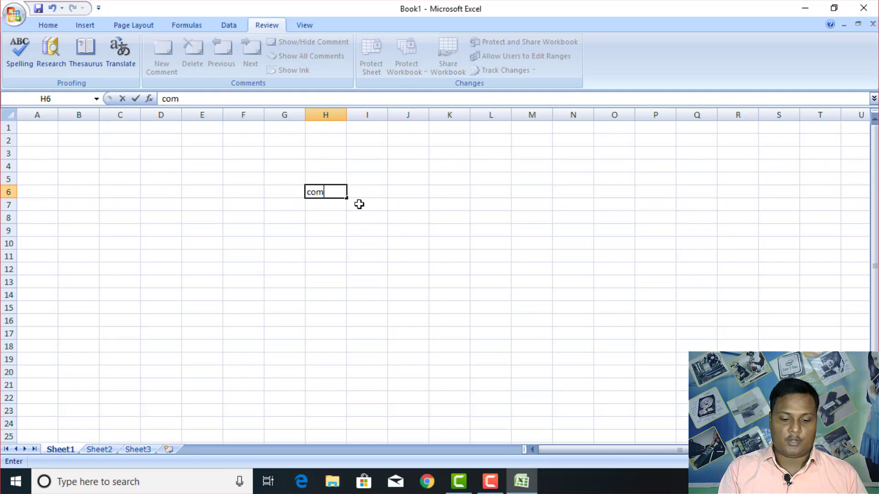
text(pua)
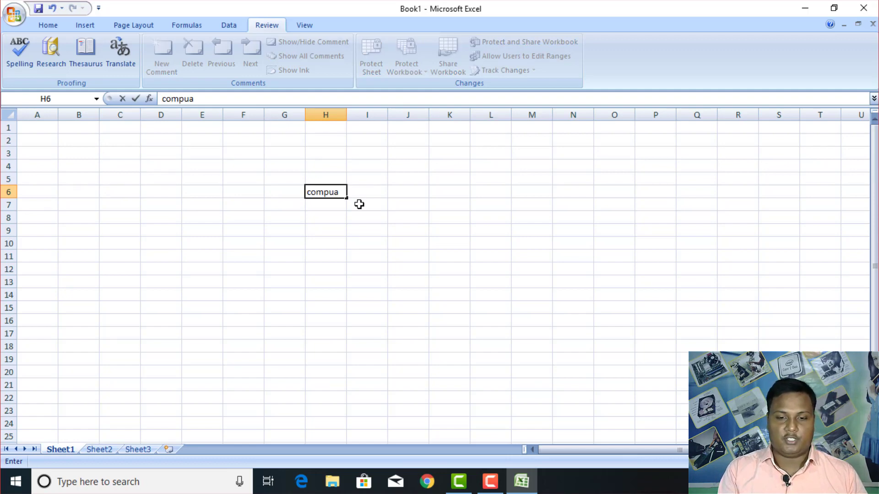
text(ar)
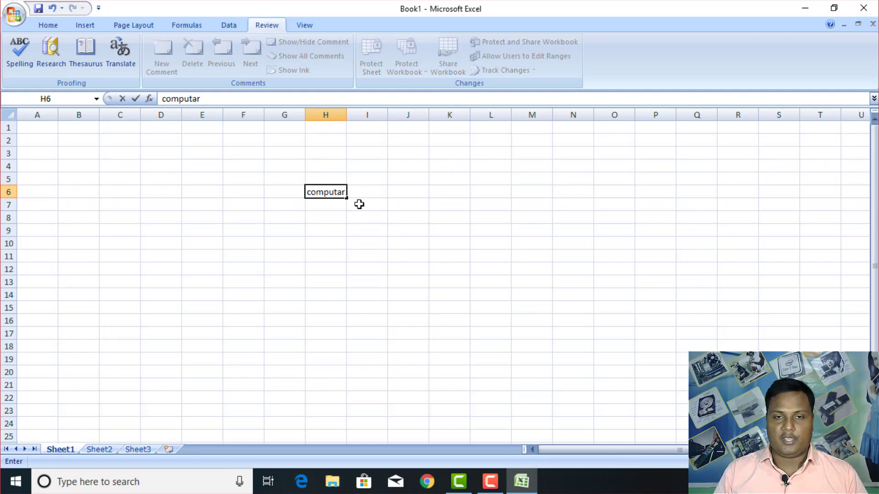
click(330, 269)
click(335, 187)
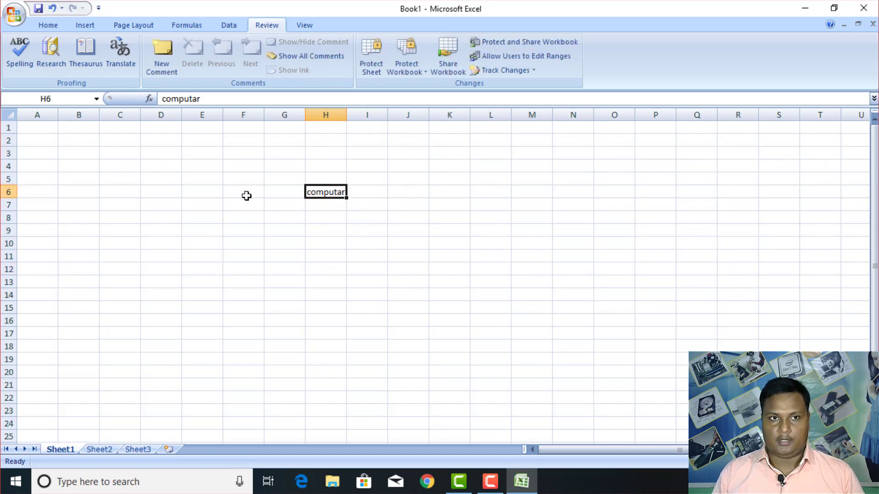
- Run Spelling and change 'computar' to the suggested 'computer'
click(20, 53)
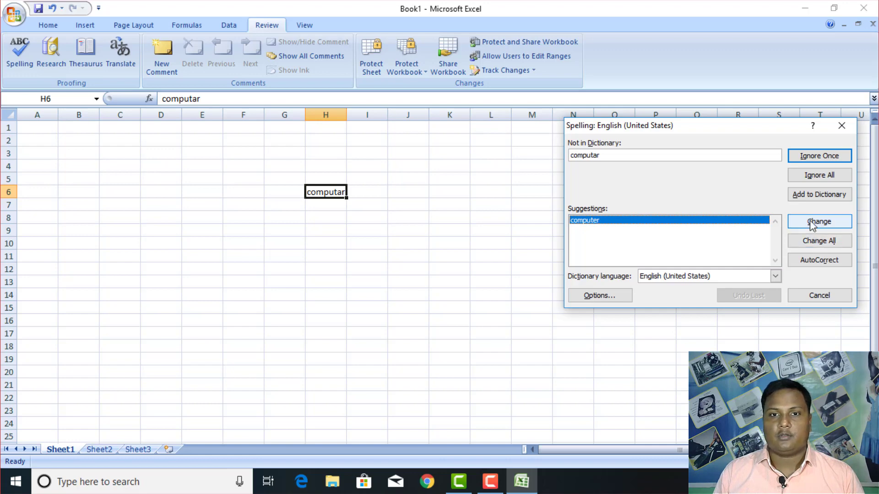
click(809, 221)
click(456, 267)
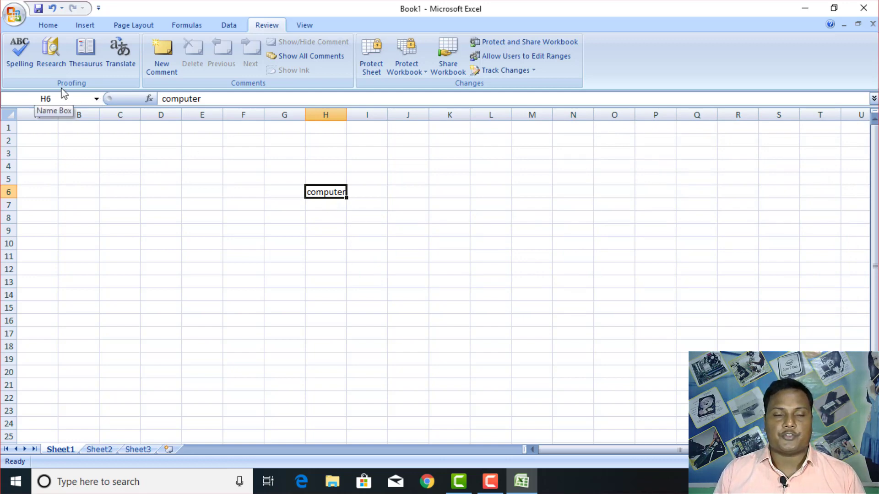
- Look up 'computer' in the French thesaurus in the Research pane
click(54, 74)
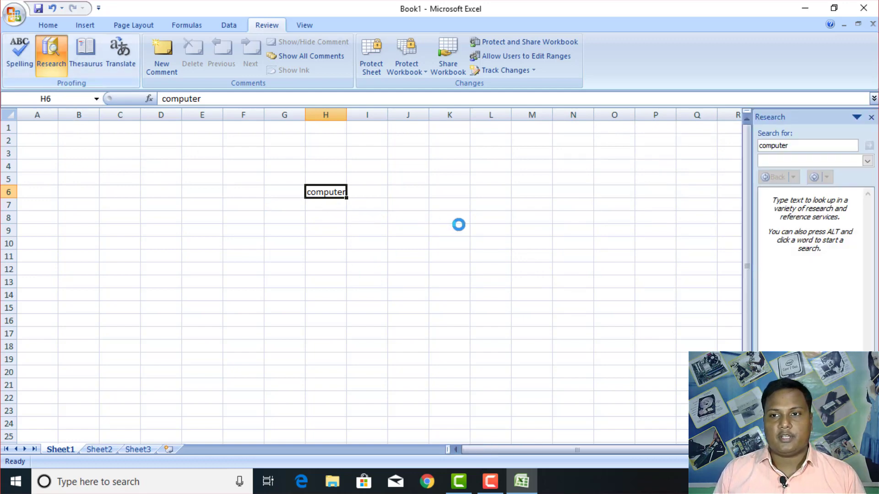
click(867, 161)
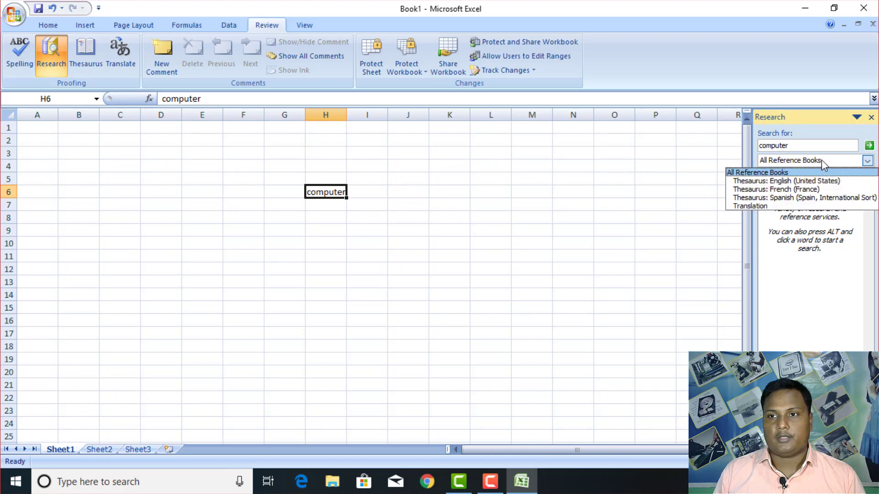
click(801, 189)
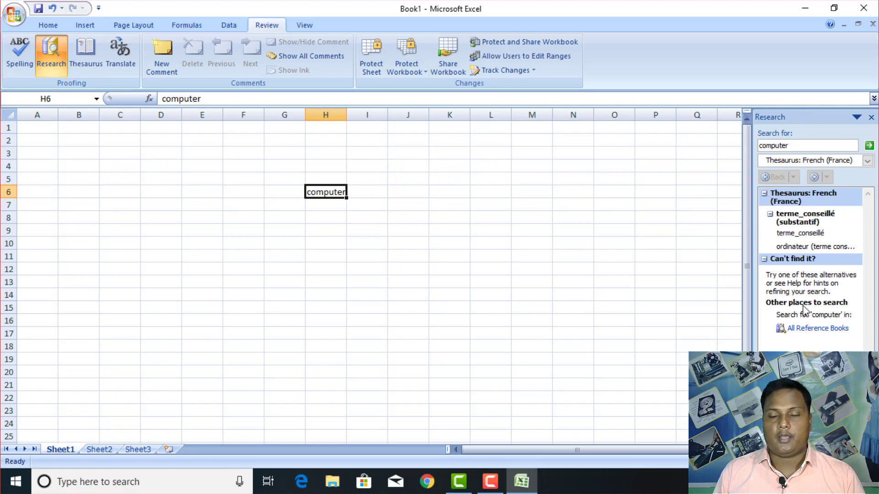
- Close the Research pane and show English thesaurus synonyms for 'computer'
click(857, 117)
click(828, 161)
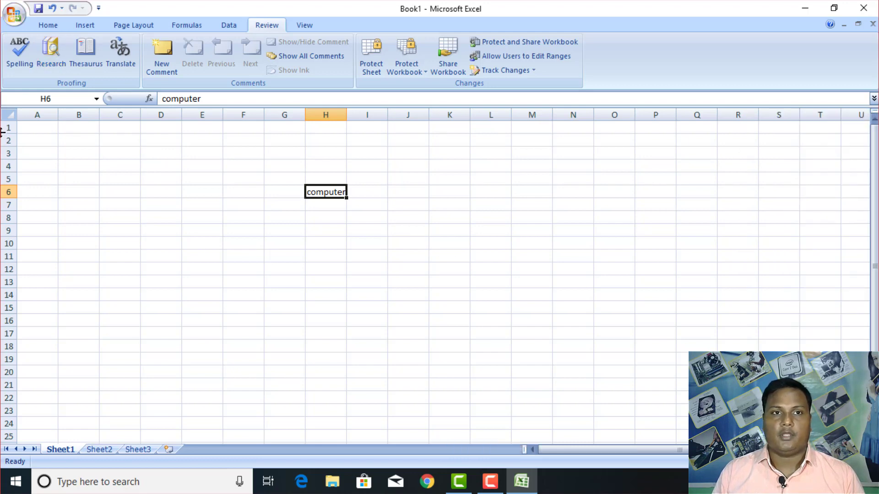
click(86, 52)
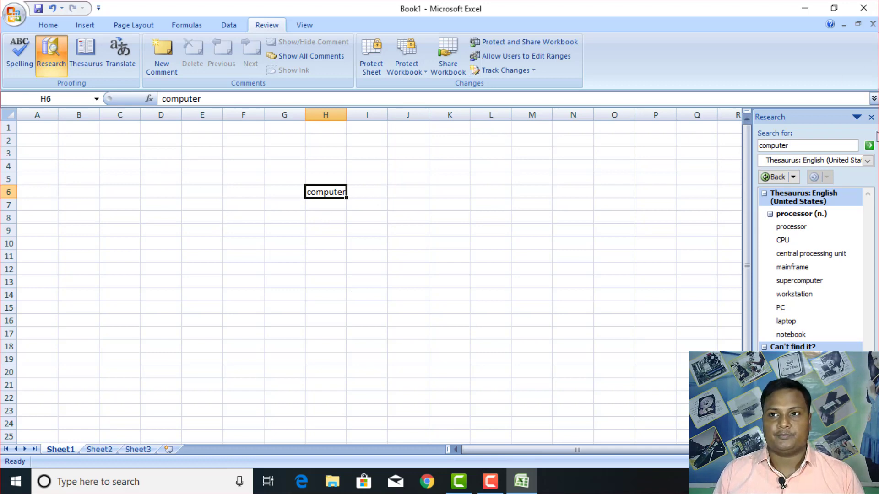
- Translate 'computer' into Spanish (Spain, International Sort), then close the Research pane
click(871, 117)
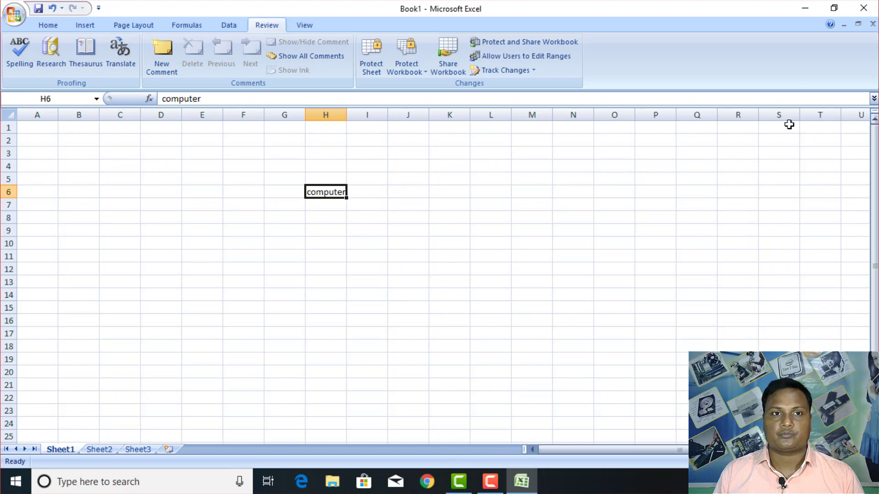
click(116, 64)
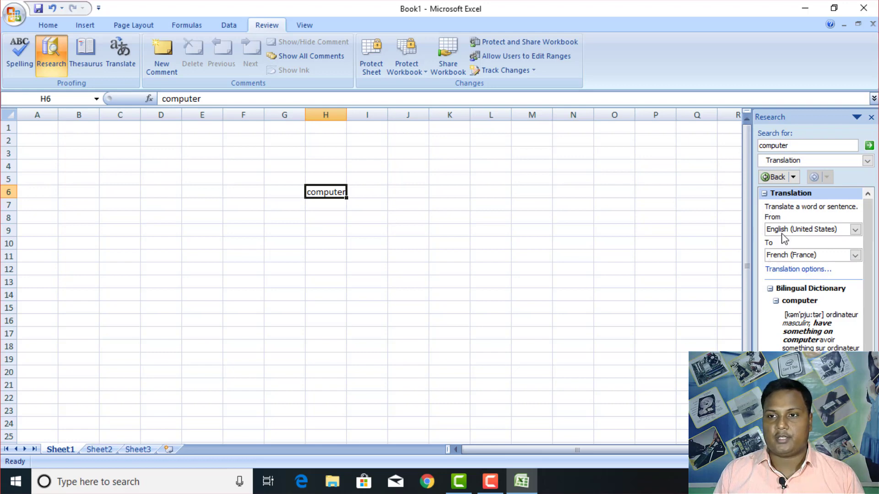
click(805, 255)
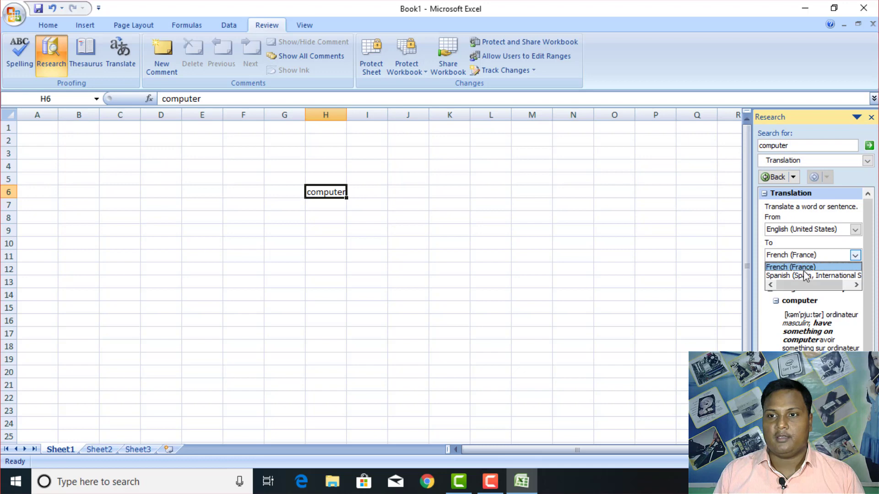
click(805, 275)
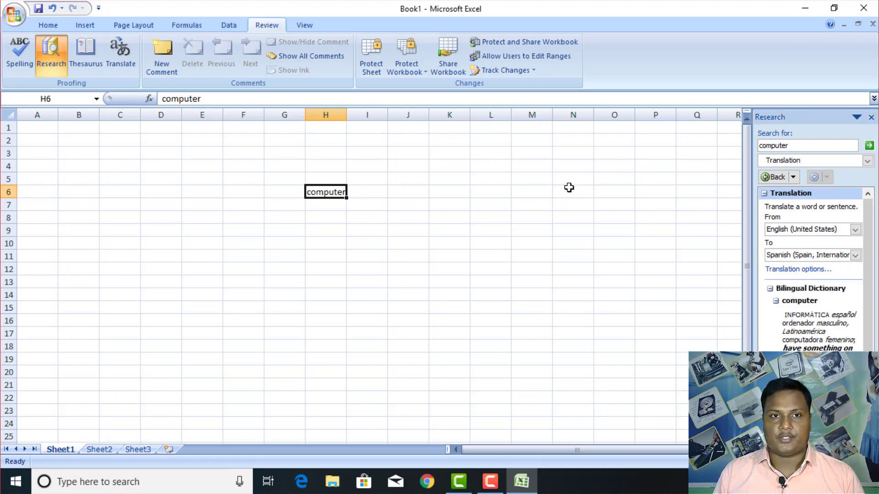
click(871, 117)
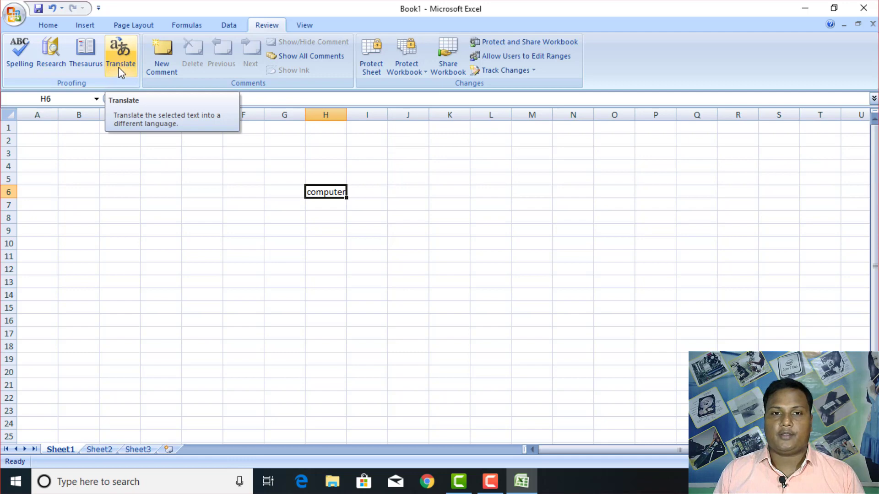
- Delete the word 'computer' from cell H6, leaving Sheet1 blank
click(294, 268)
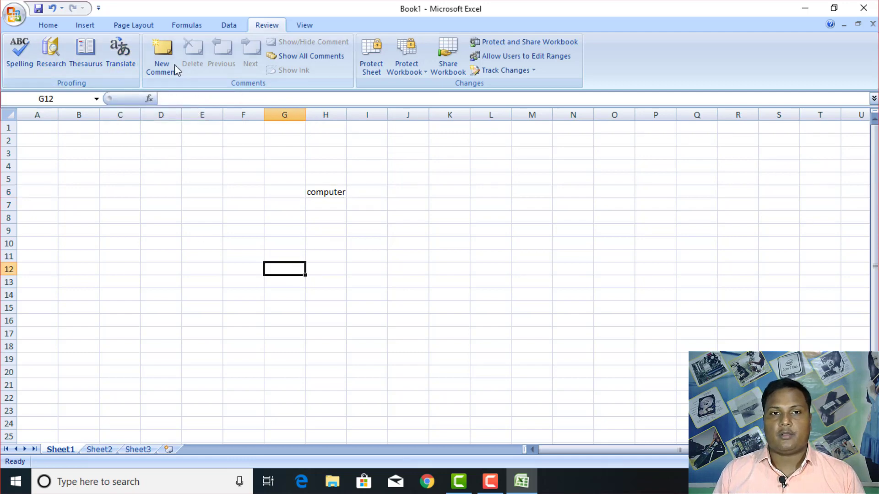
click(313, 190)
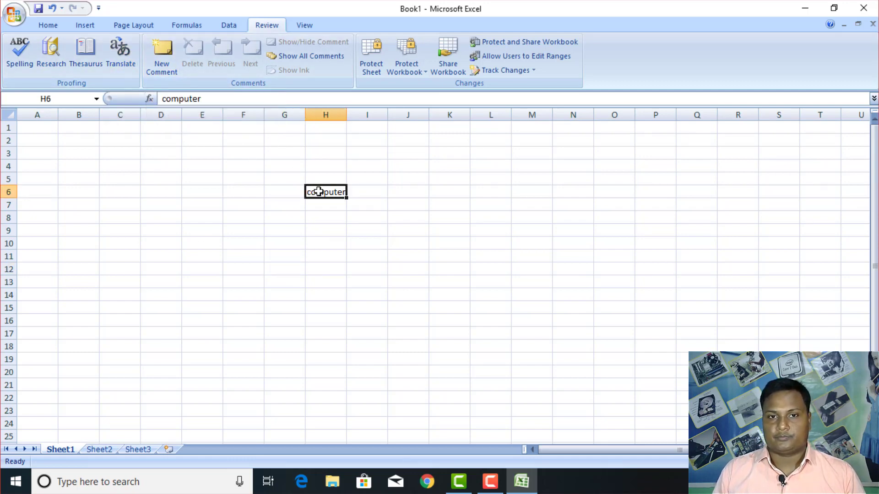
key(Delete)
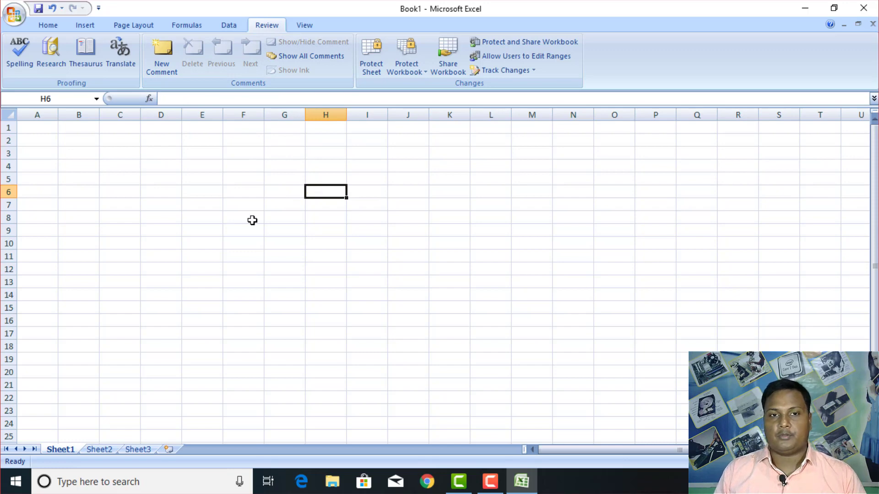
click(251, 219)
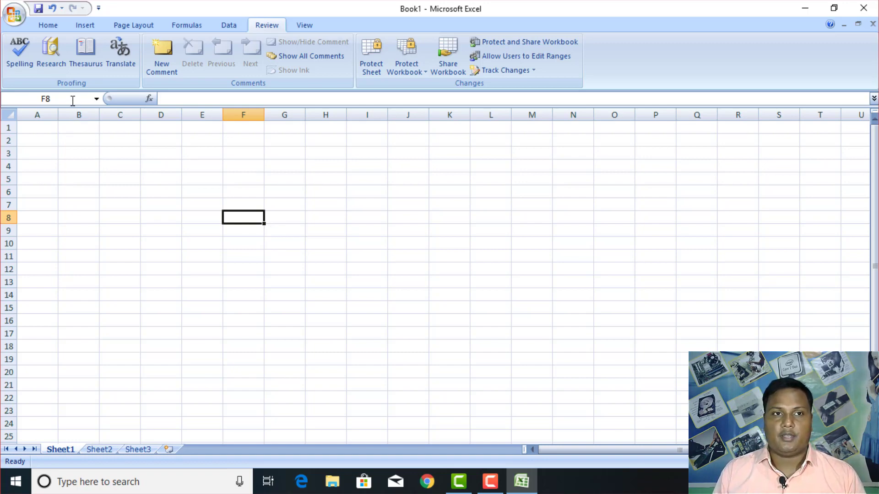
click(355, 284)
- Open the recent 'salary' workbook and select the first employee name in G5
click(13, 14)
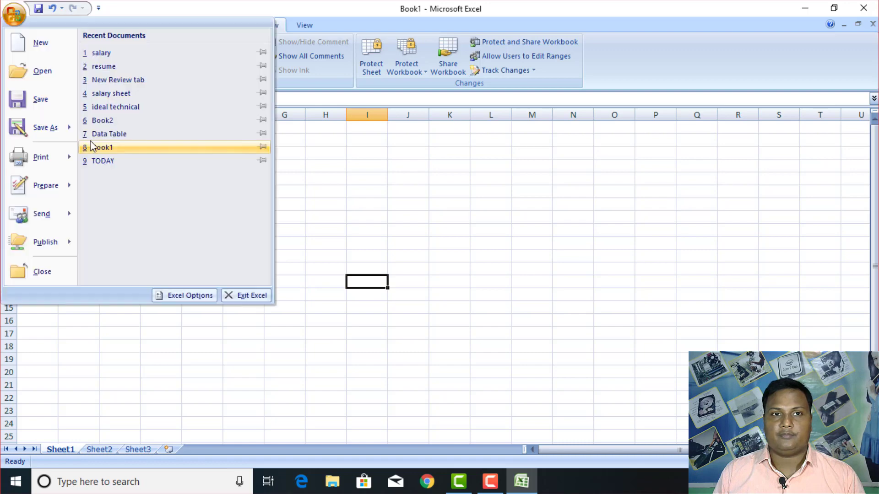
click(128, 55)
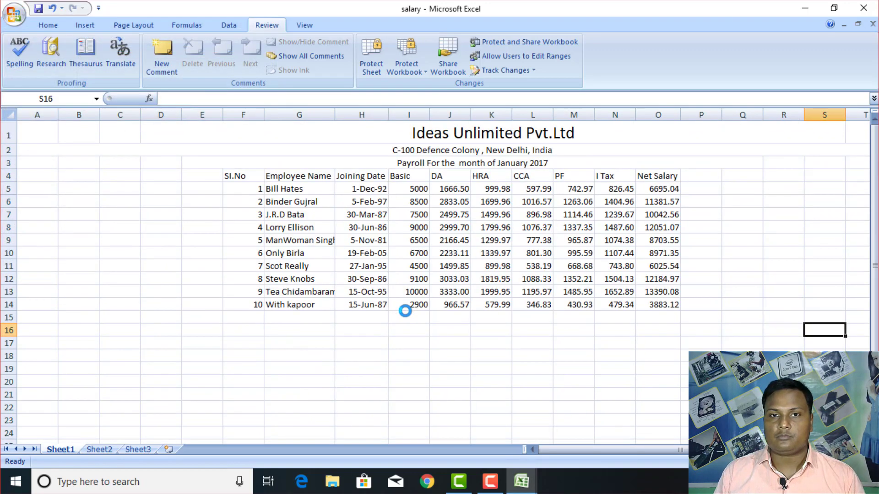
click(328, 233)
key(Down)
key(Down)
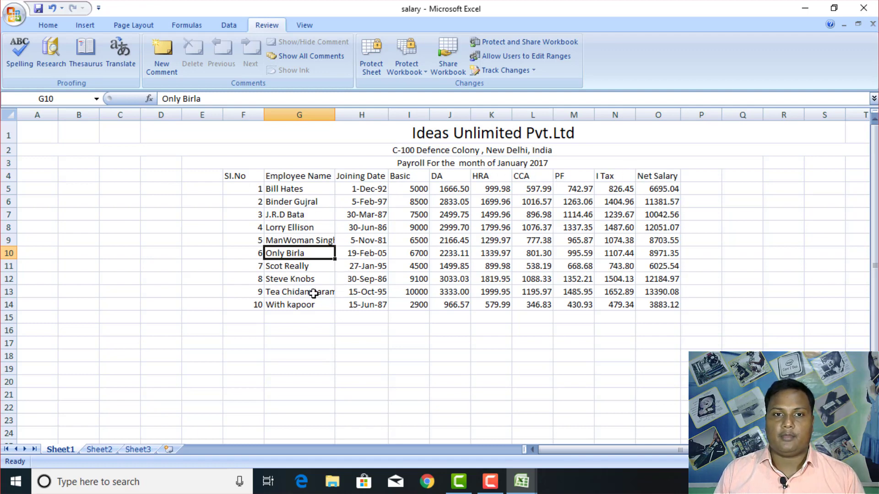
click(283, 191)
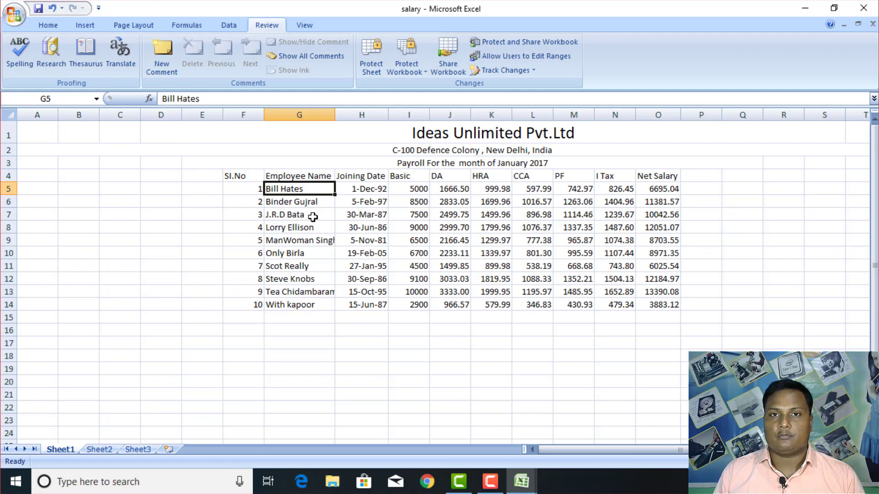
- Add comments to G5 ('2 days Absent'), G12 ('5 ot') and G9 ('6 h absent')
click(165, 69)
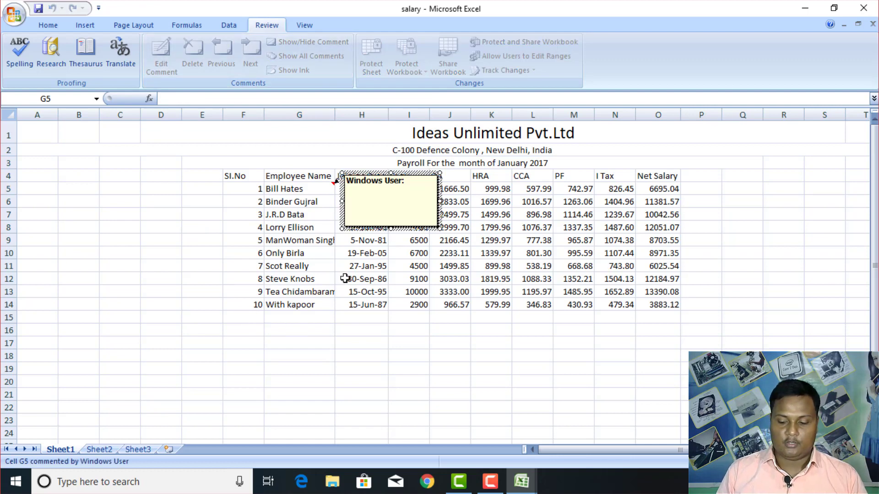
text(2 day)
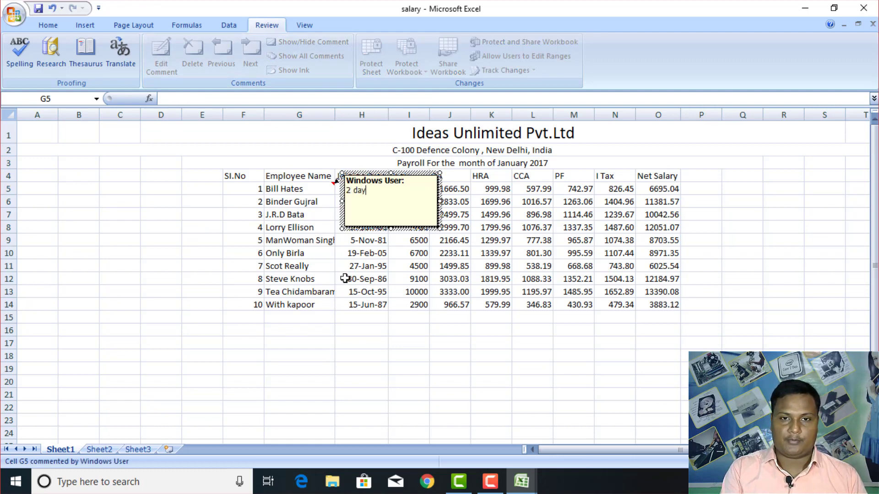
text(A)
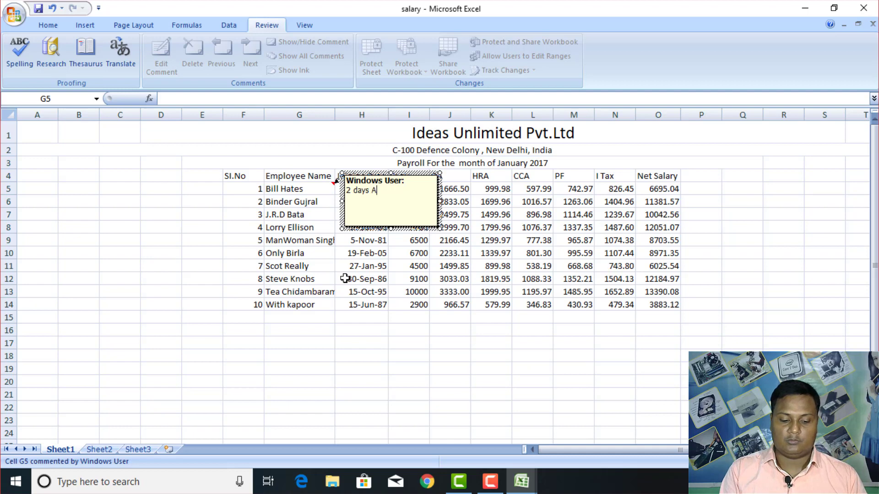
text(nt)
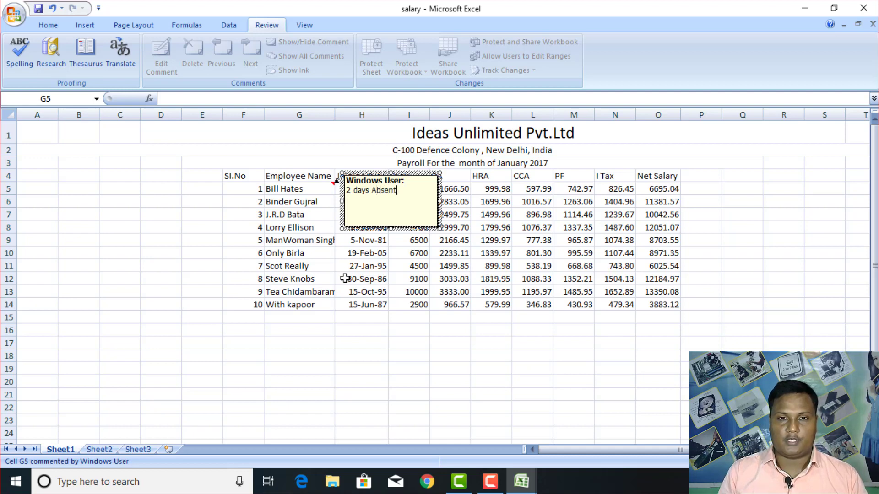
click(306, 280)
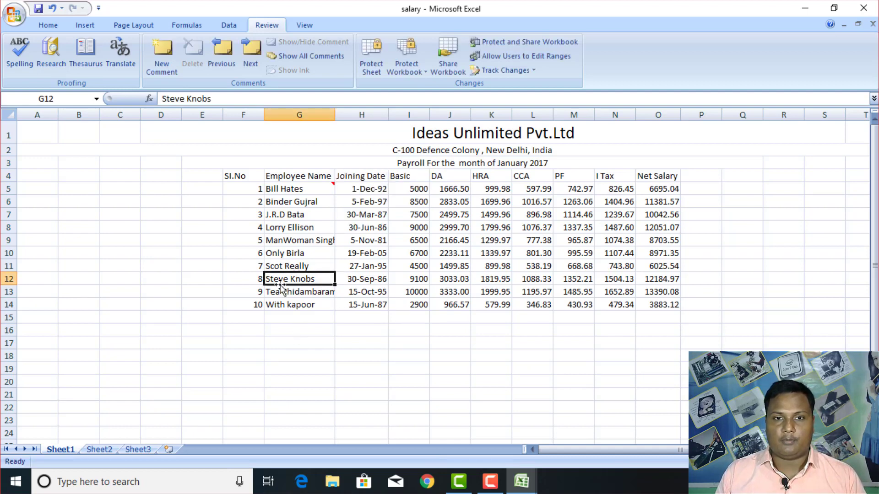
click(162, 53)
text(5 ot)
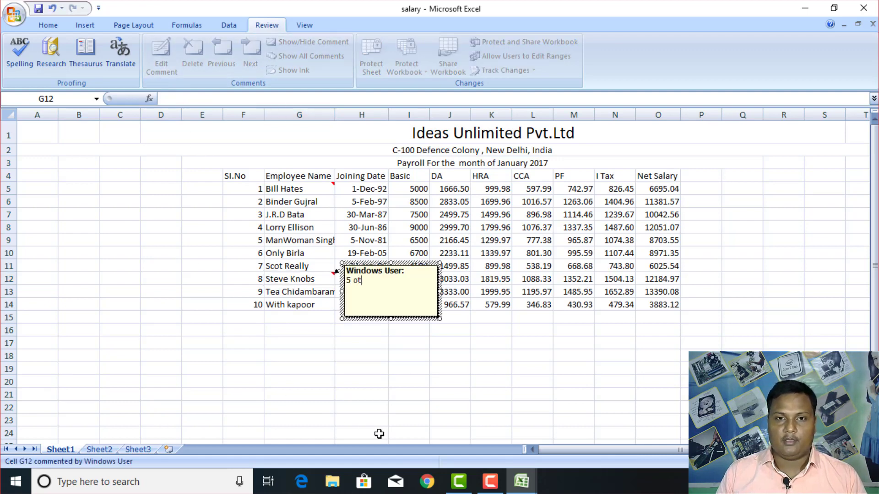
click(350, 407)
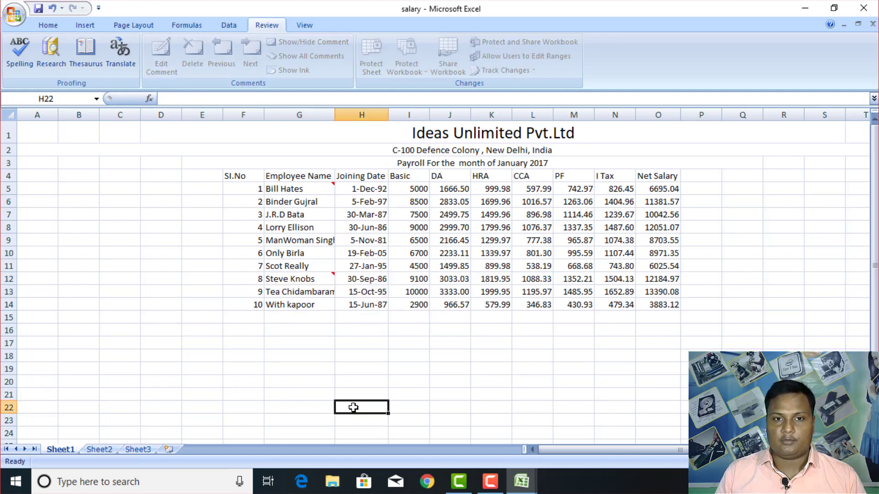
click(293, 241)
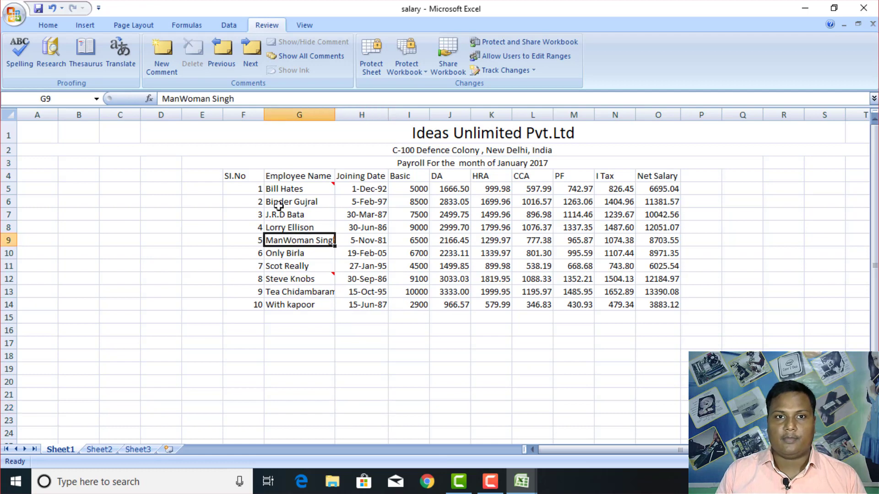
click(162, 52)
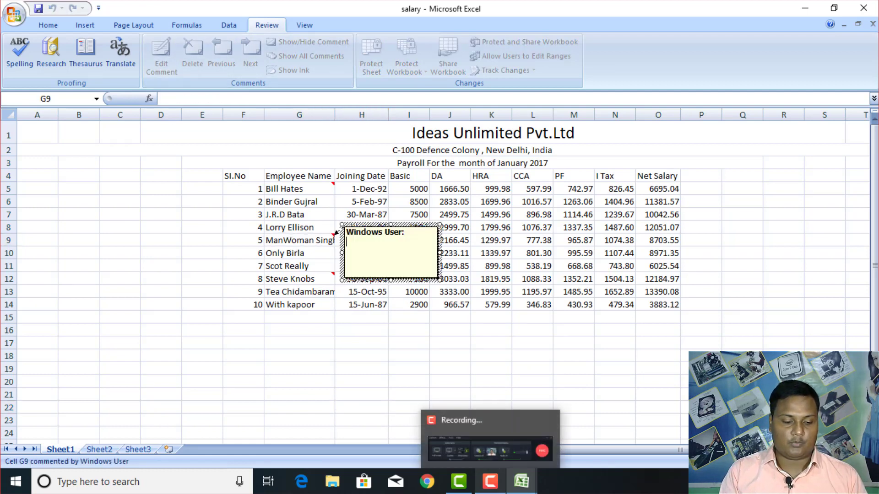
text(6 h abs)
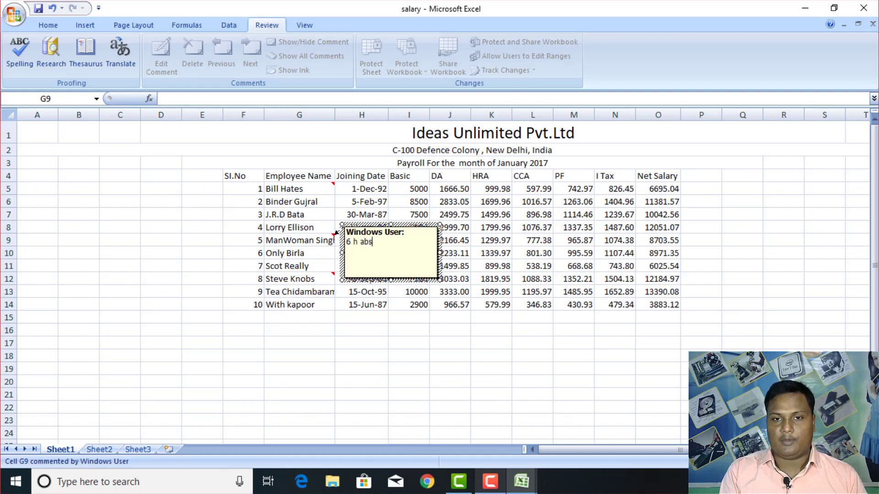
text(nt)
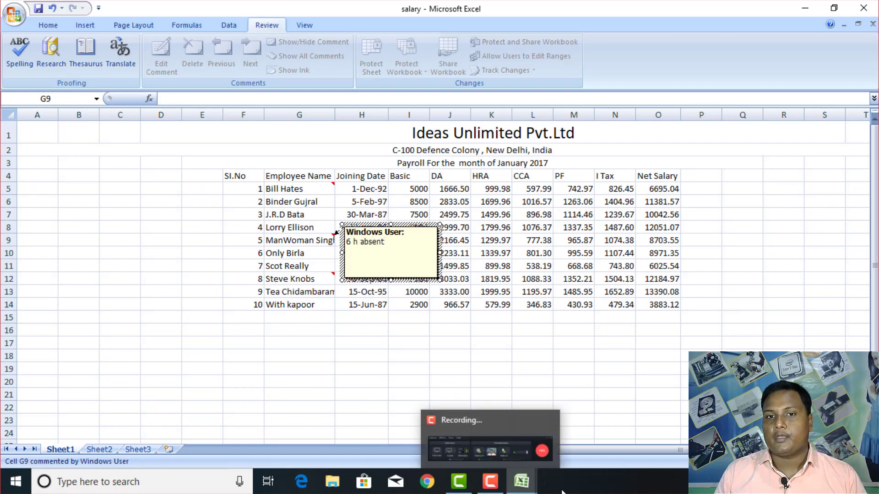
click(428, 339)
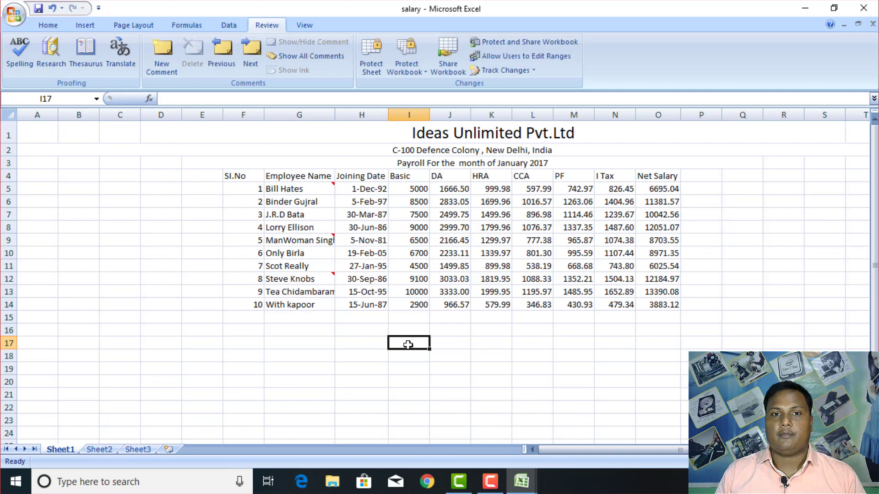
click(295, 190)
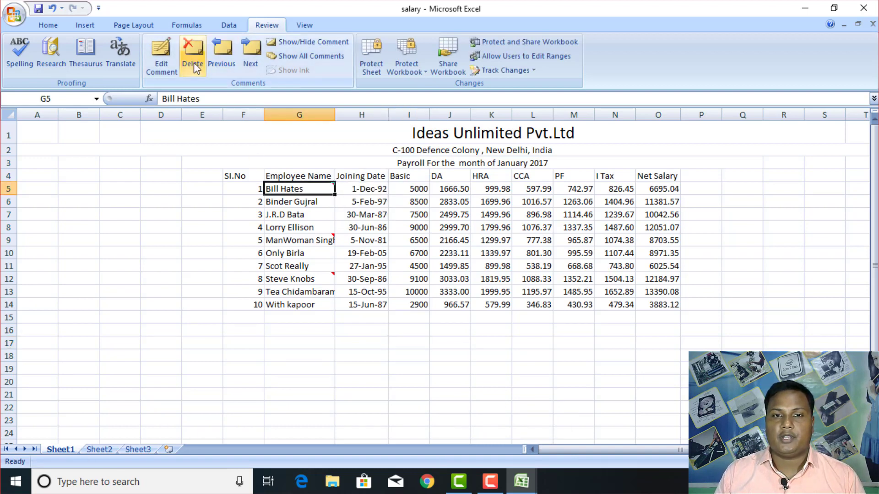
click(244, 59)
click(244, 59)
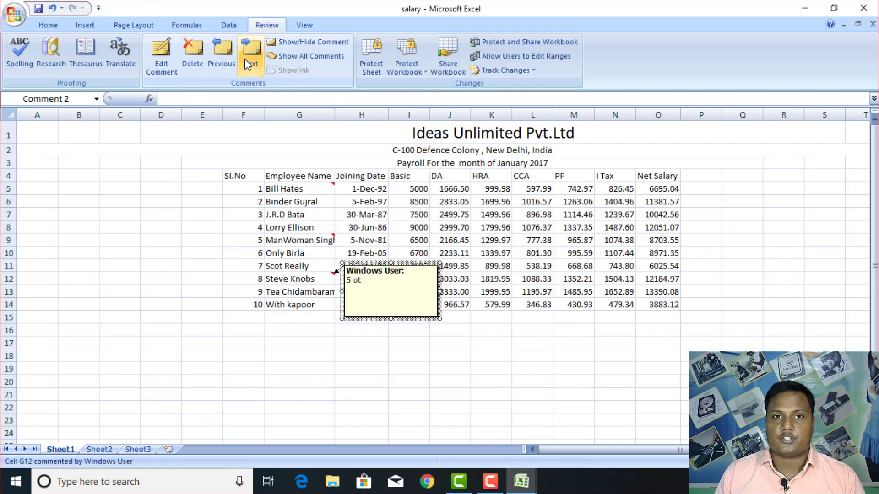
click(233, 55)
click(233, 54)
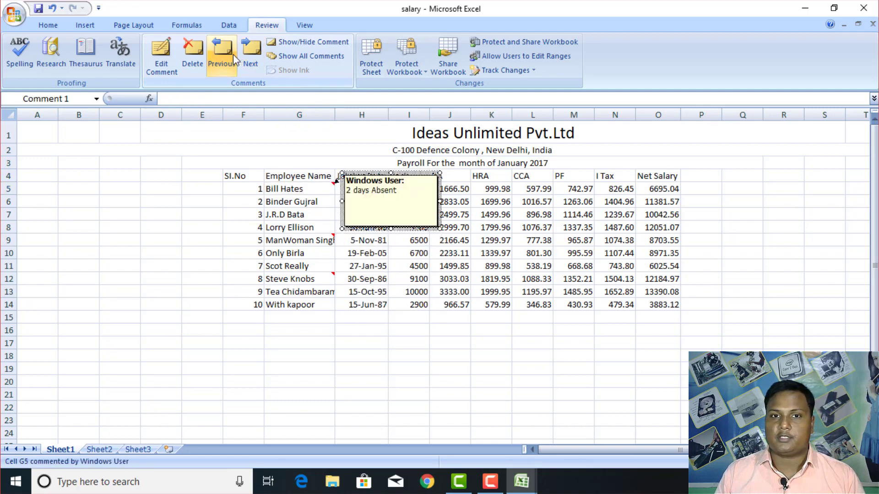
click(243, 69)
click(219, 68)
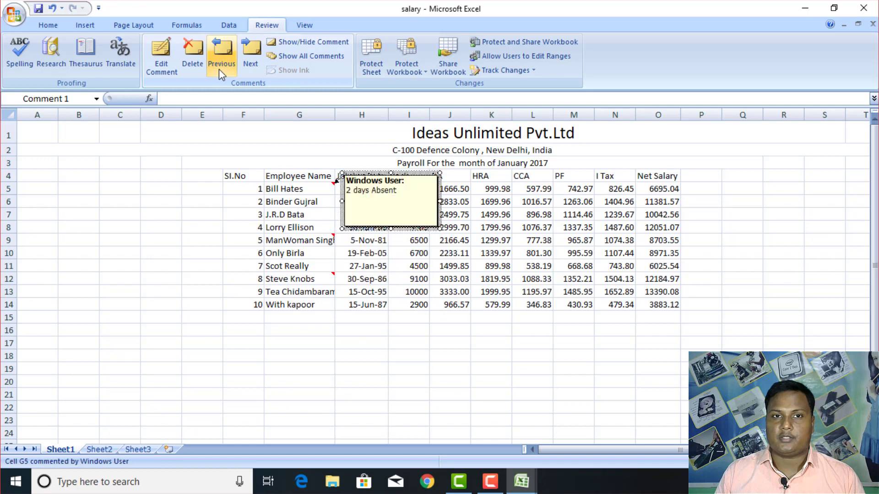
click(307, 42)
click(307, 46)
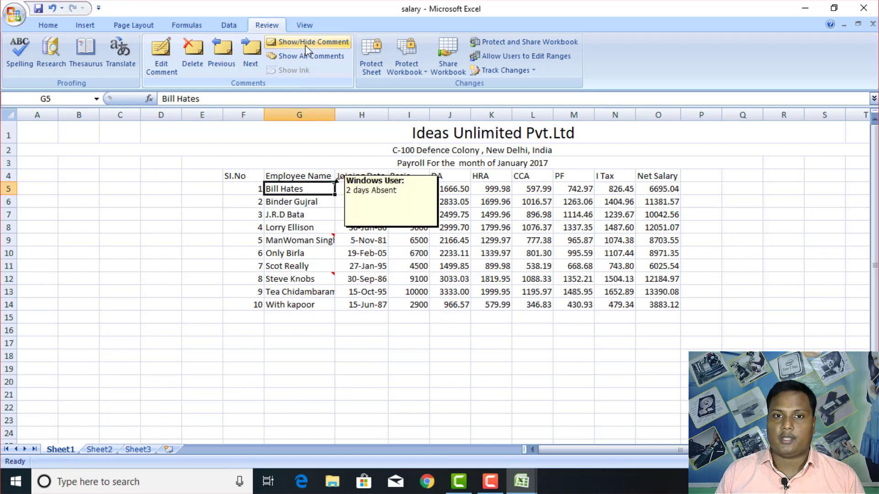
click(306, 56)
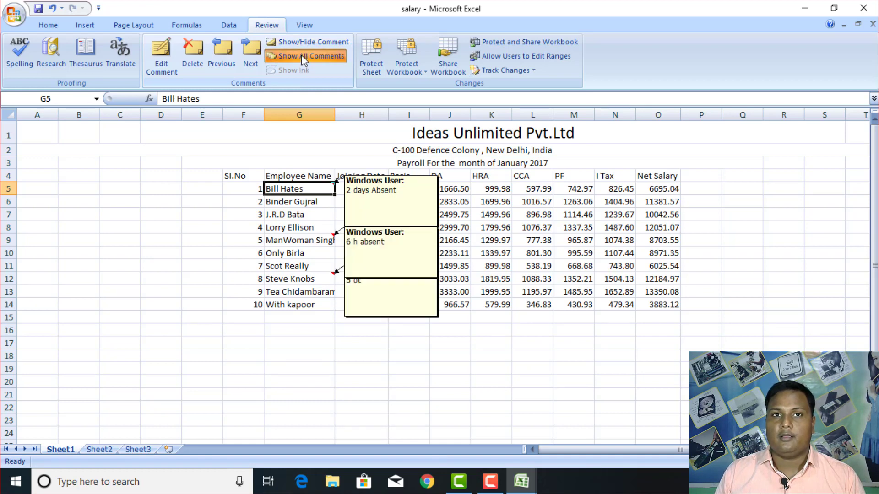
click(305, 57)
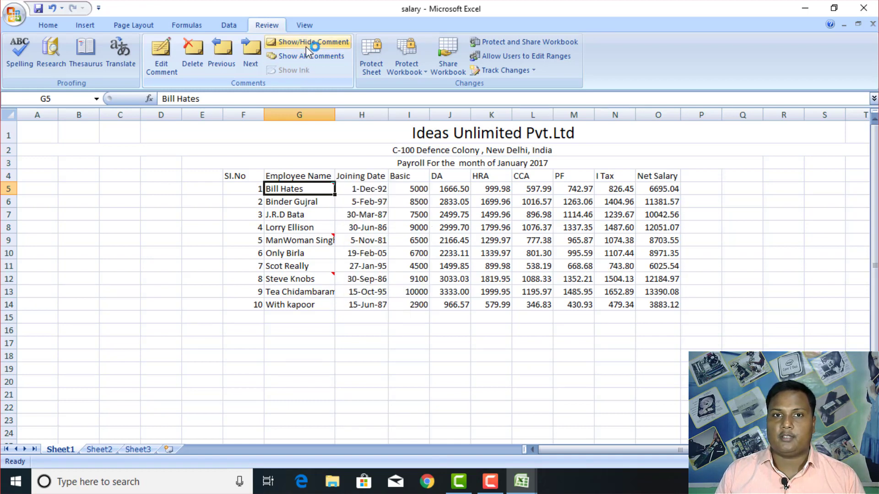
click(306, 46)
click(414, 348)
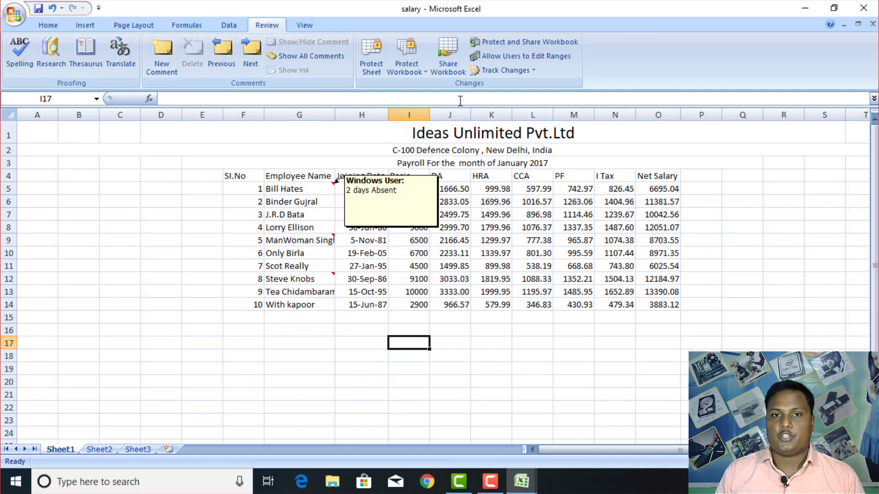
click(292, 57)
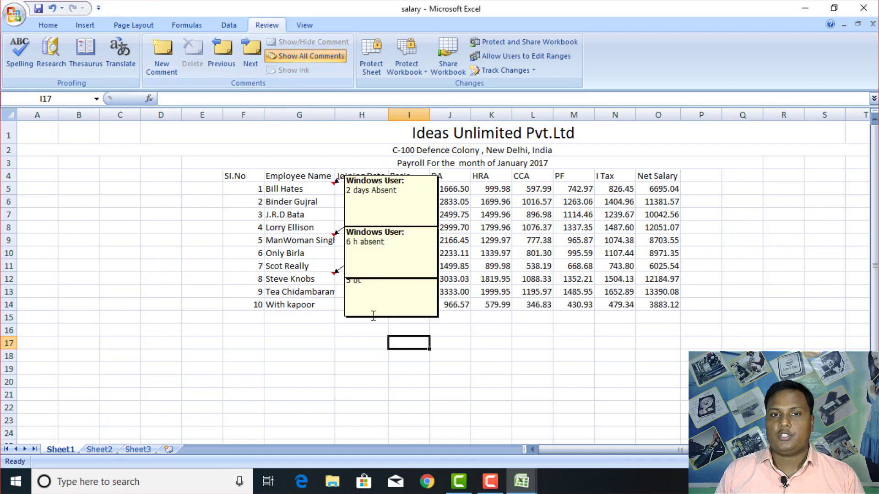
click(281, 55)
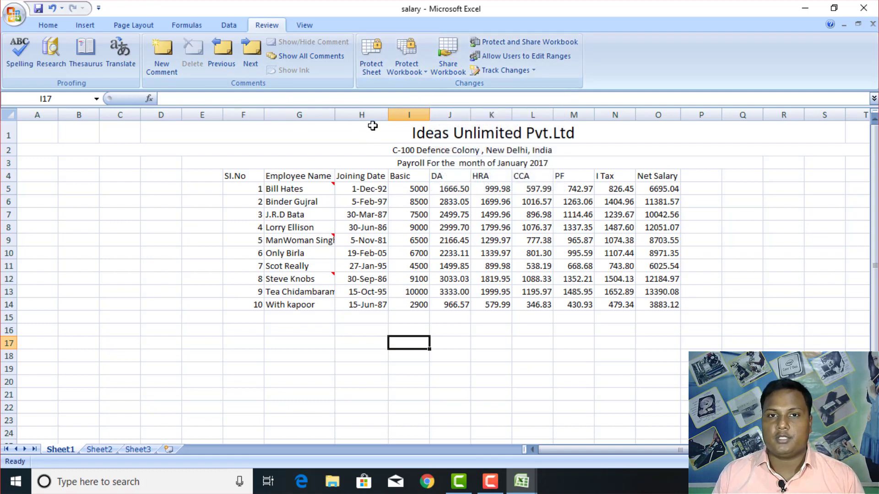
- Protect the payroll sheet with a password, entered and confirmed
click(371, 69)
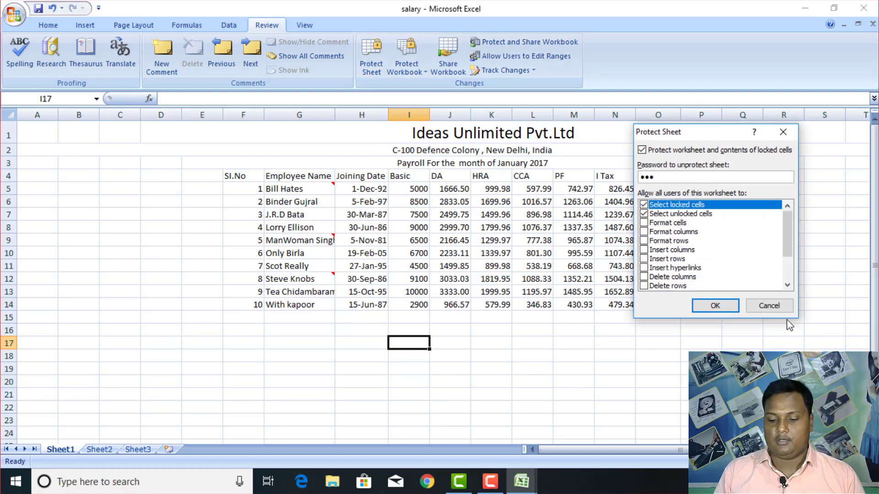
key(BackSpace)
key(BackSpace)
key(BackSpace)
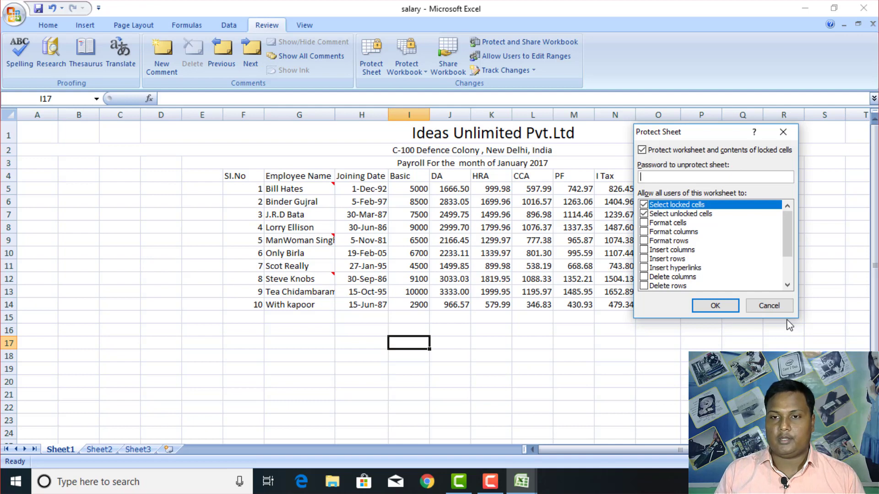
text(•3)
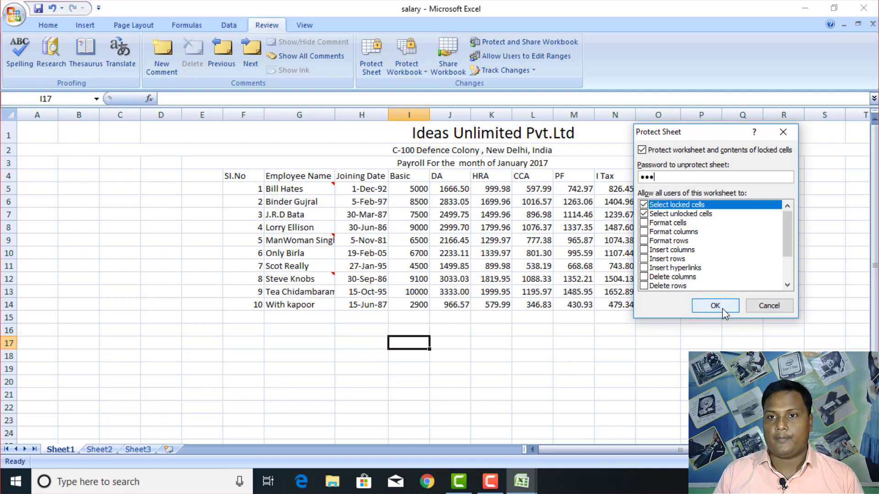
click(718, 309)
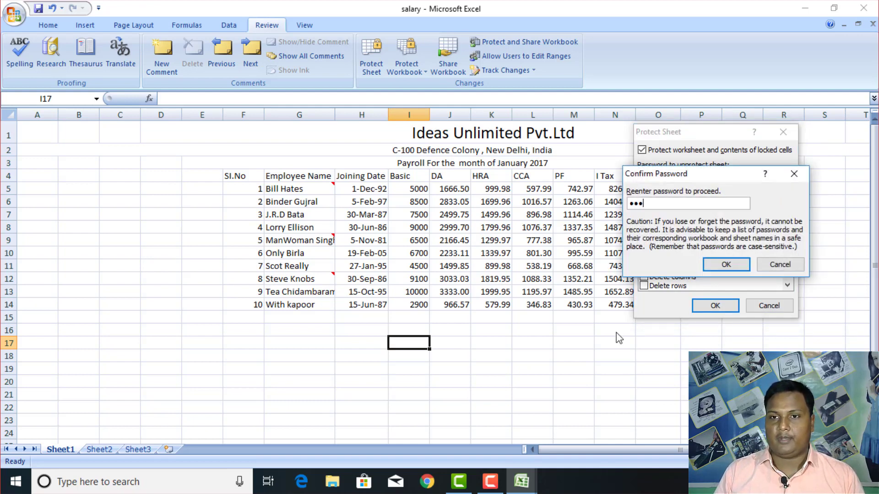
click(727, 265)
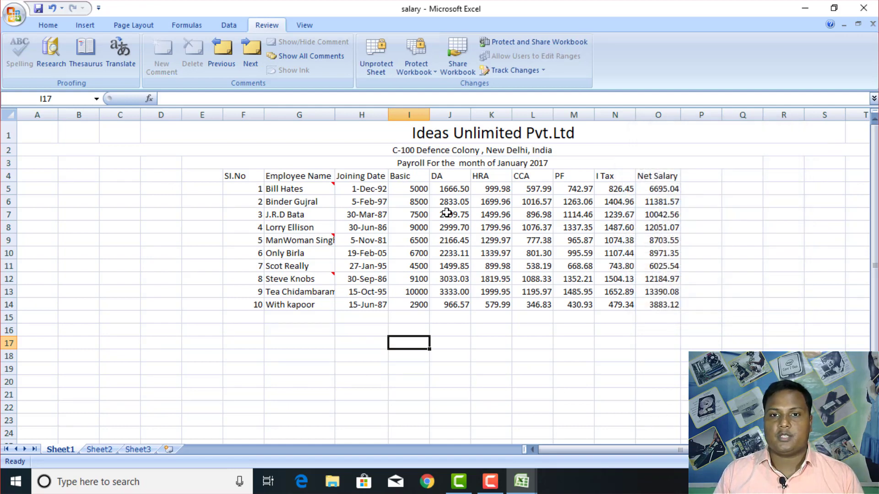
- Try deleting cell K11 to confirm the sheet is read-only, then dismiss the warning
click(491, 268)
key(Delete)
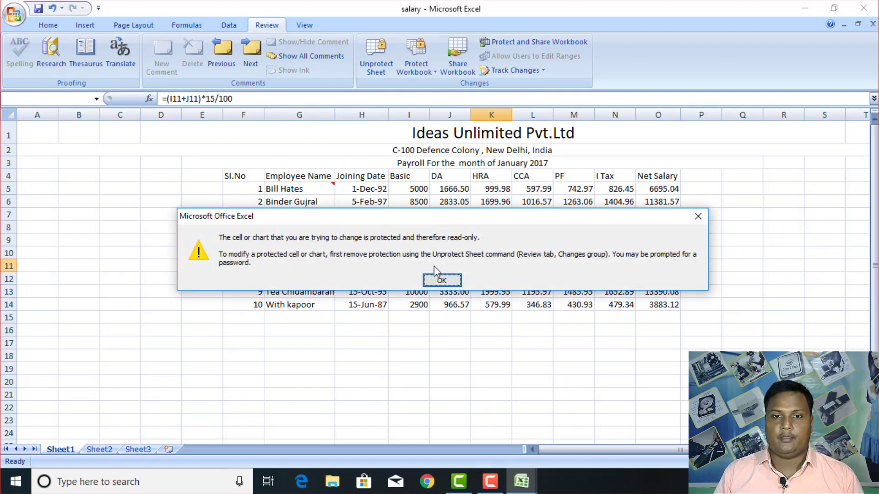
click(440, 280)
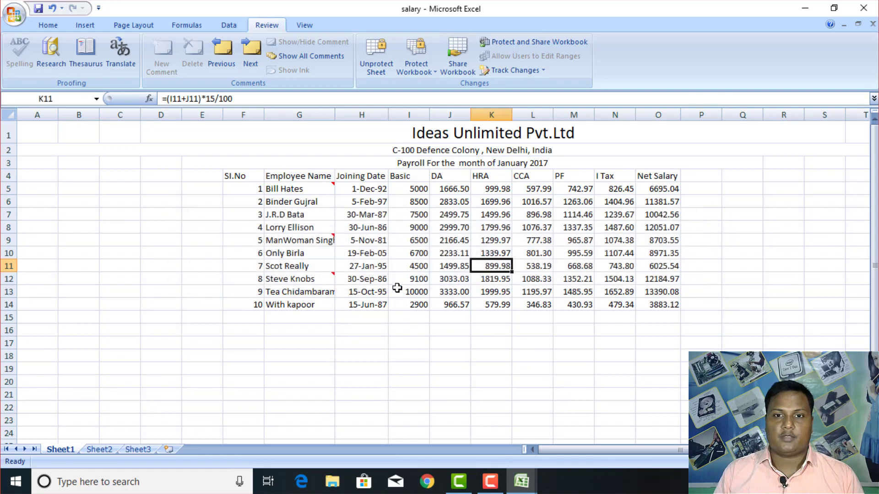
click(14, 14)
click(50, 27)
click(48, 26)
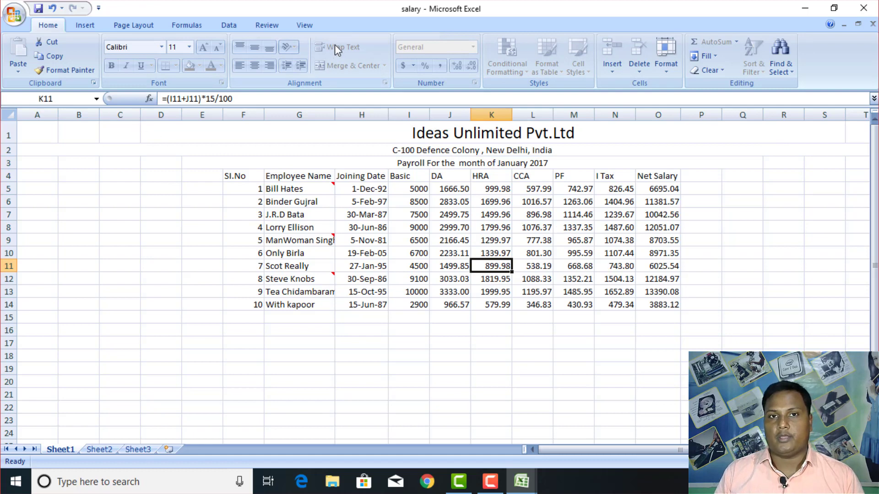
click(284, 23)
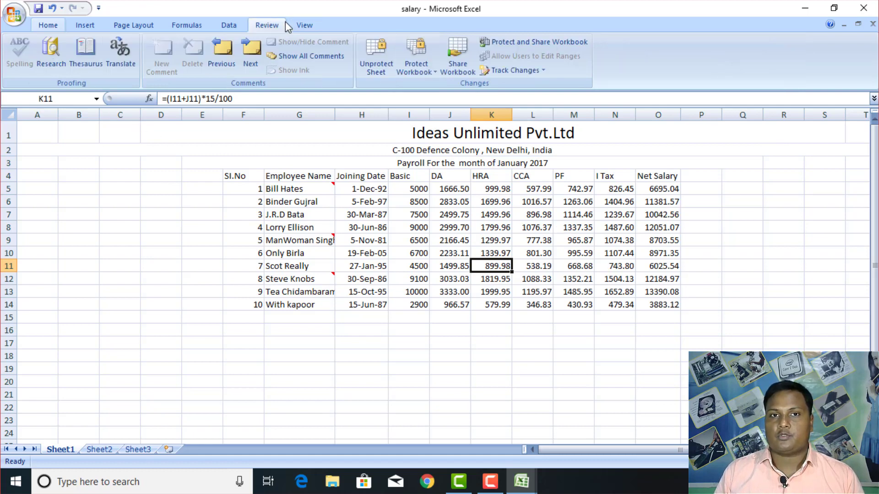
click(372, 64)
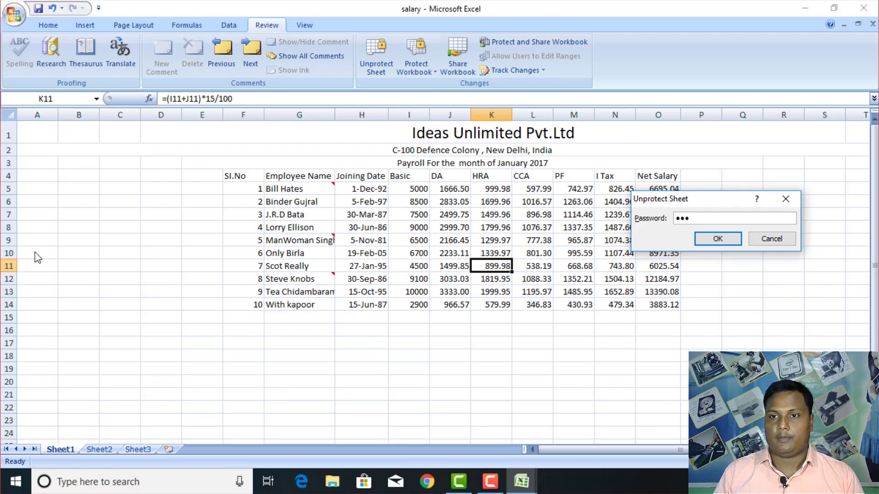
click(712, 242)
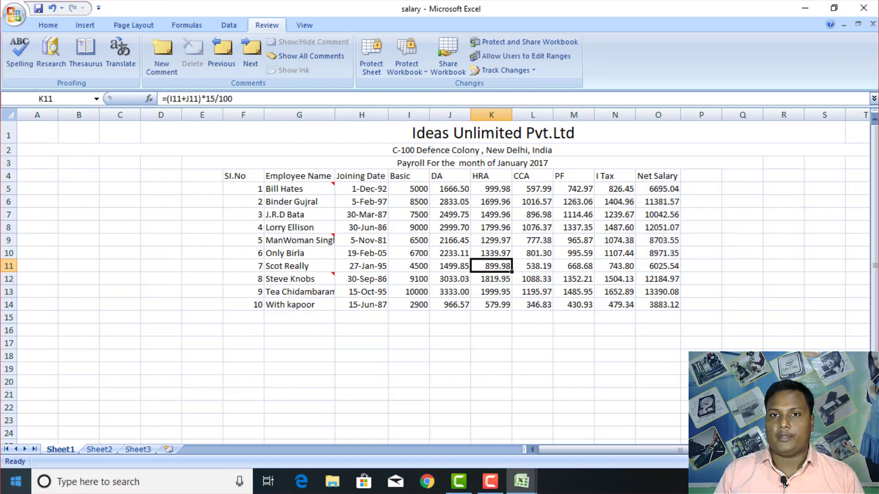
click(313, 317)
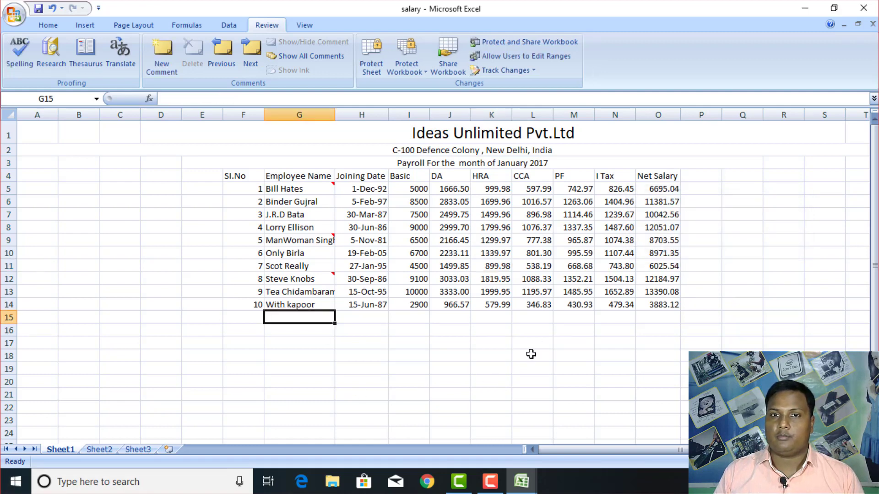
- Give the header row F4:O4 a yellow fill and red font
click(582, 305)
click(403, 317)
click(359, 241)
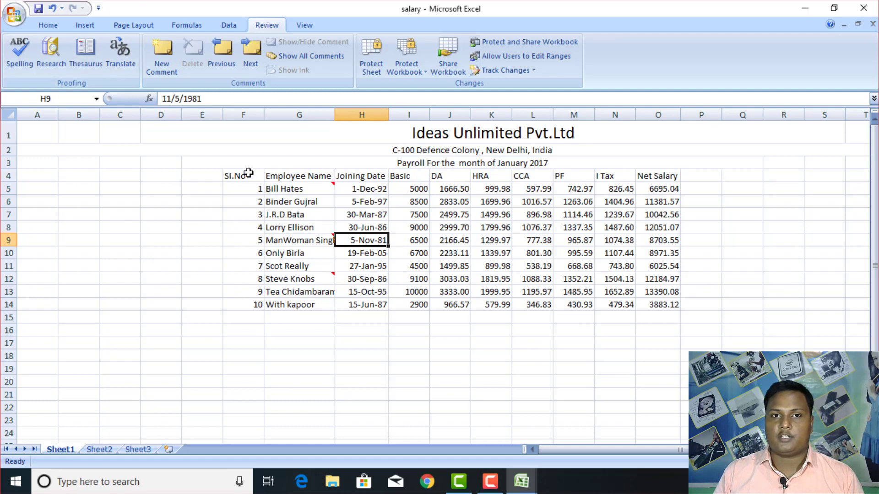
drag(248, 175, 662, 176)
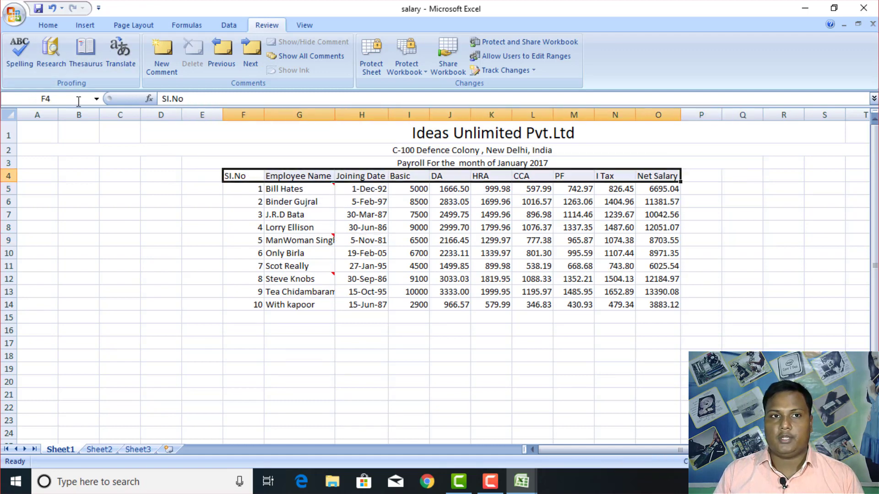
click(49, 25)
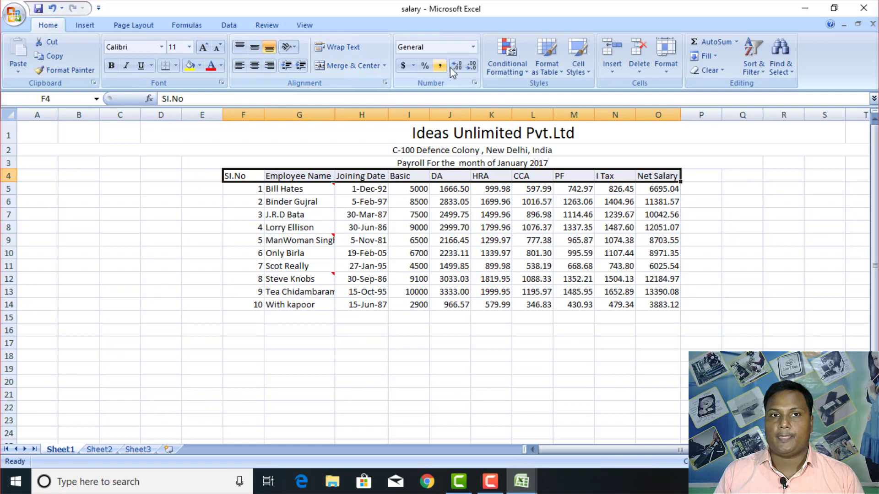
click(190, 65)
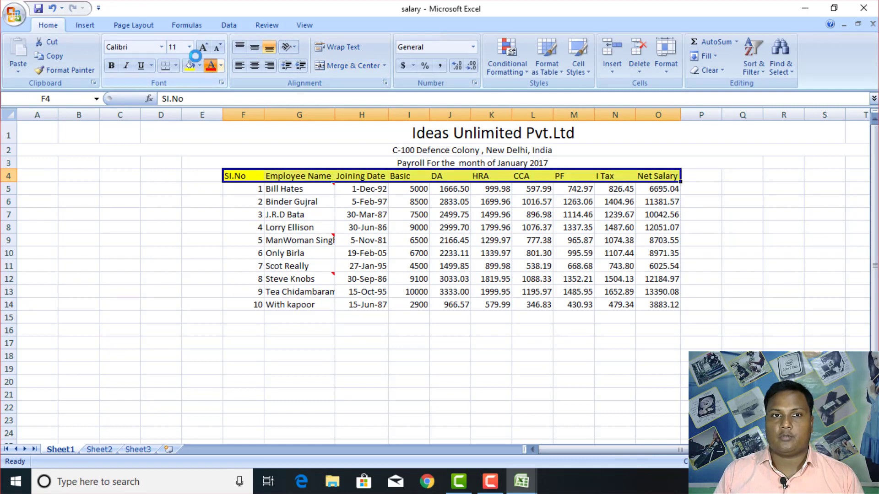
click(211, 65)
- AutoFit column G to the longest employee name
click(188, 241)
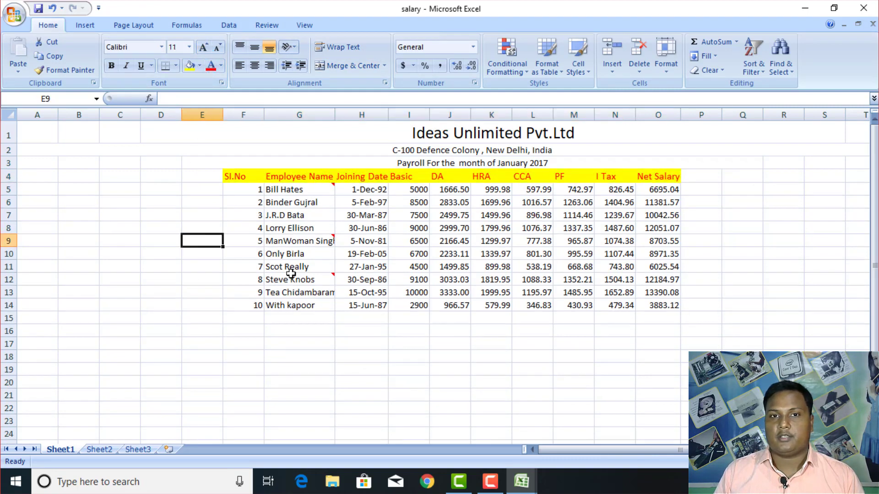
double_click(336, 113)
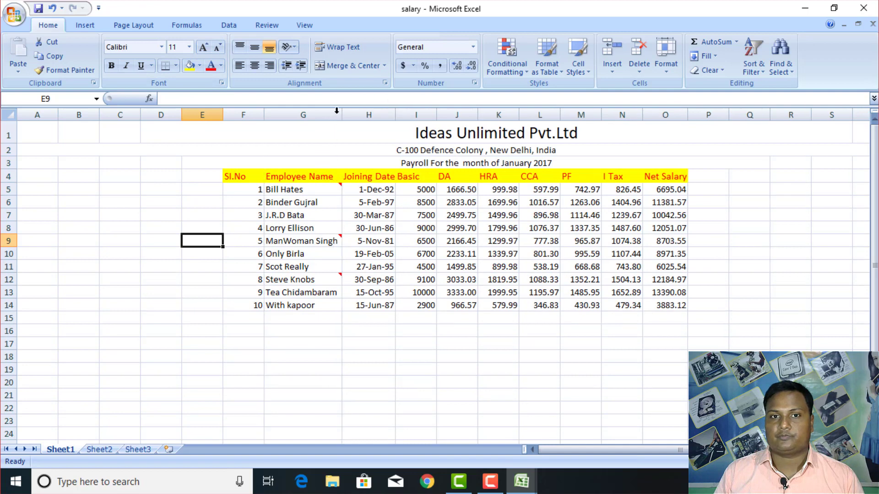
click(406, 341)
- Protect the salary workbook's structure with a password, confirming it twice
click(266, 25)
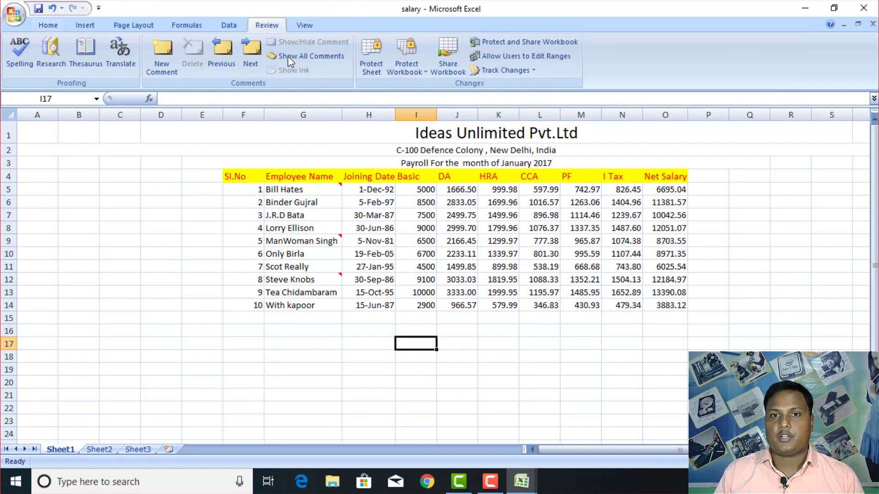
click(403, 74)
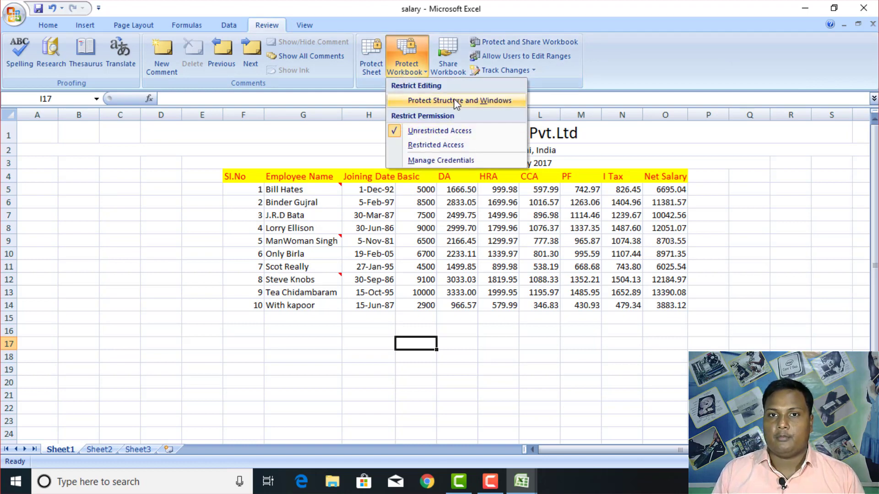
click(455, 101)
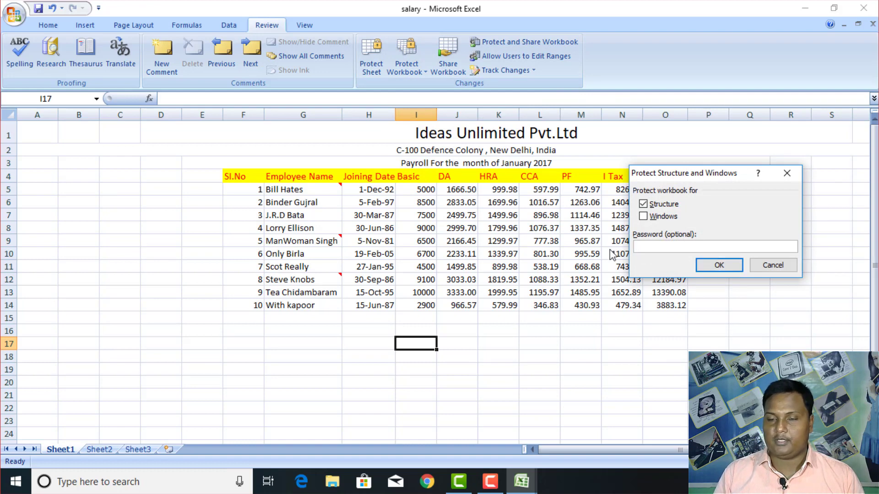
key(Return)
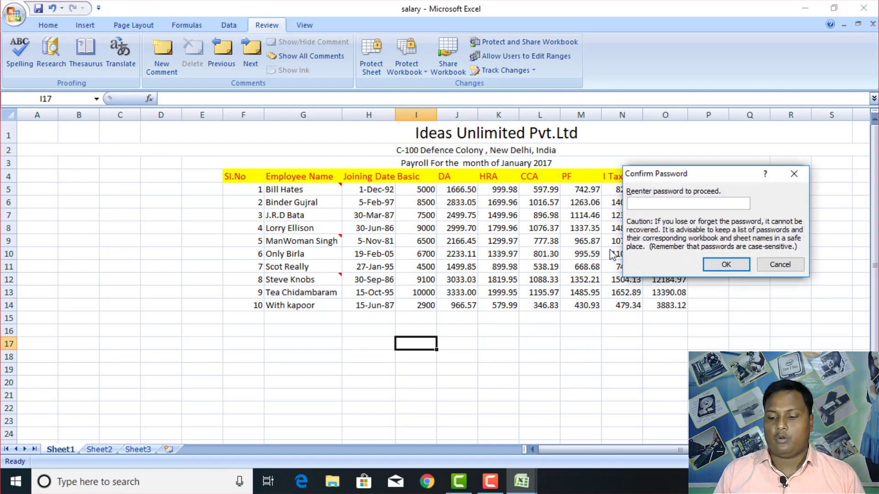
key(Return)
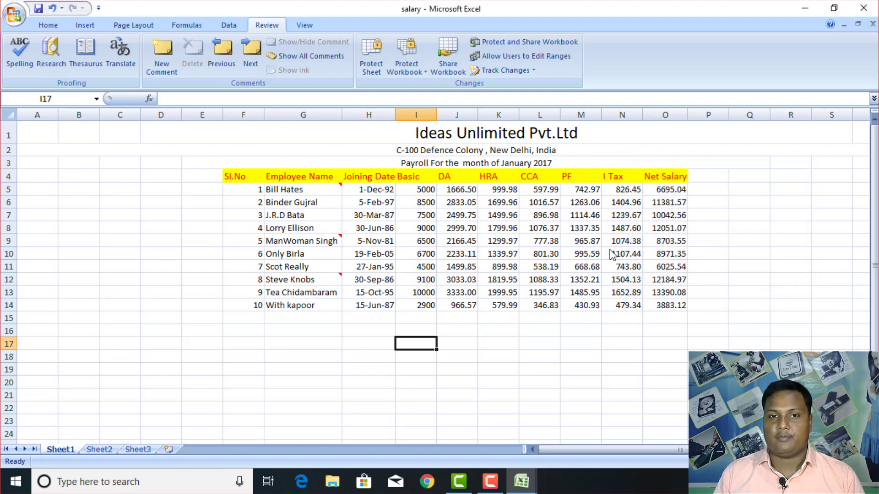
- Check Sheet2 and Sheet3, then return to the payroll on Sheet1
click(96, 449)
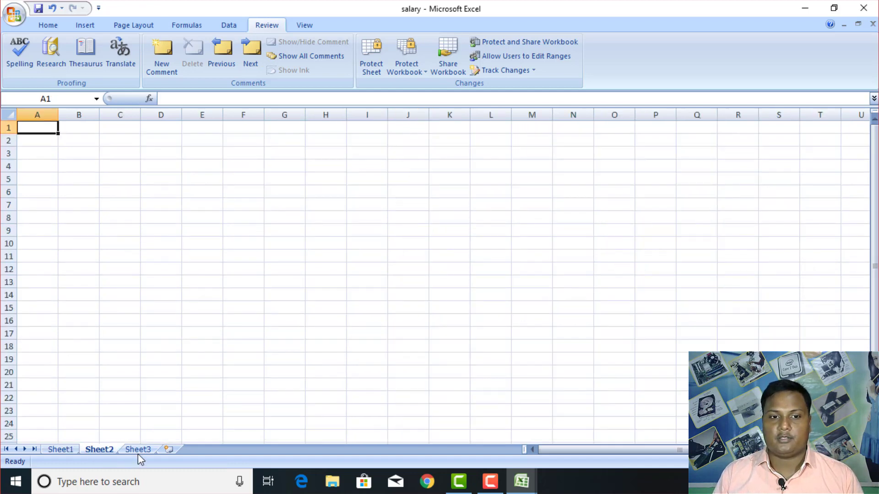
click(73, 450)
click(100, 450)
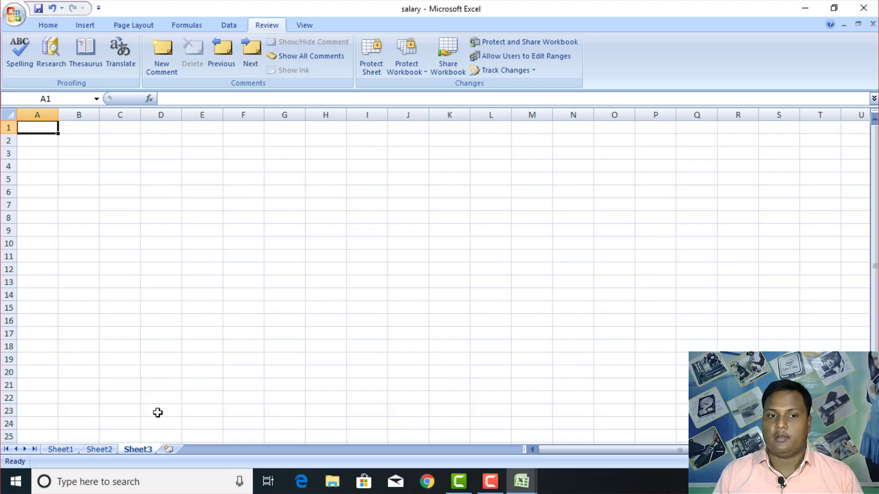
click(69, 451)
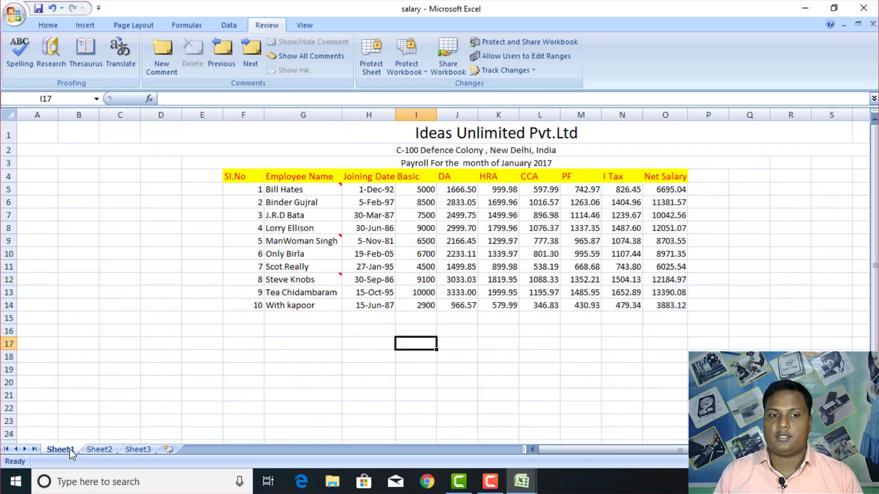
- Check the disabled sheet options, unprotect the structure with its password, and insert blank Sheet4
right_click(69, 449)
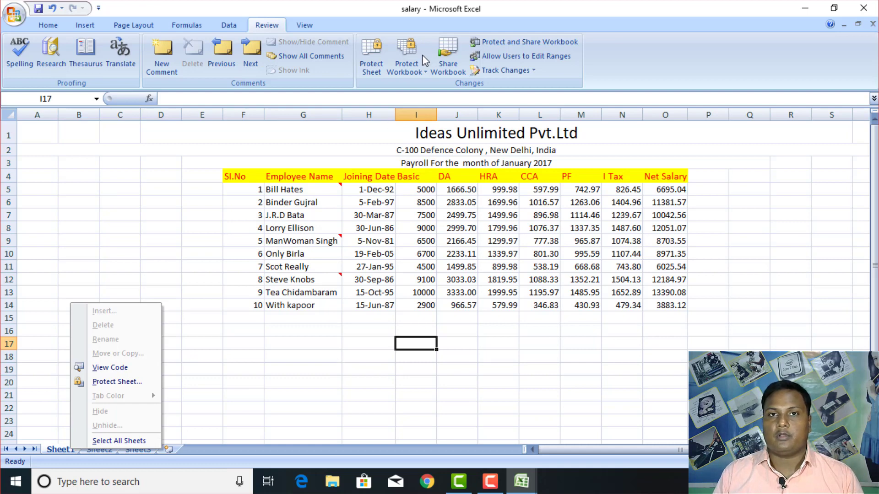
click(410, 64)
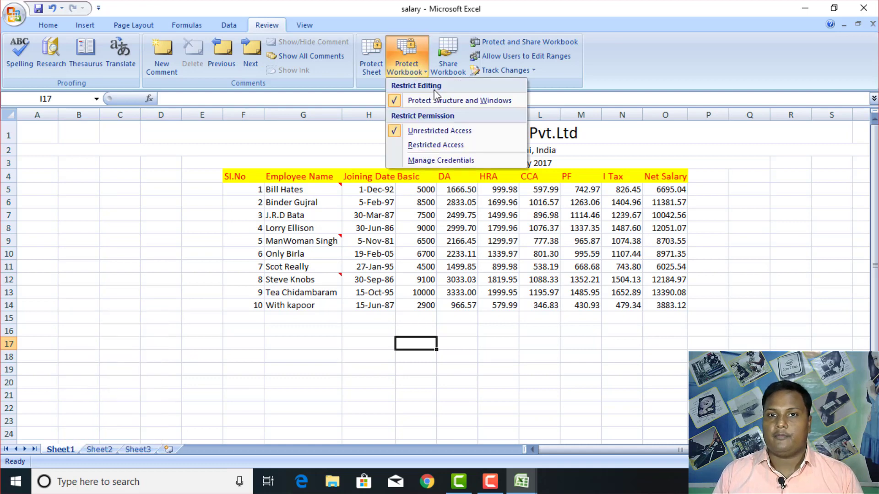
click(439, 102)
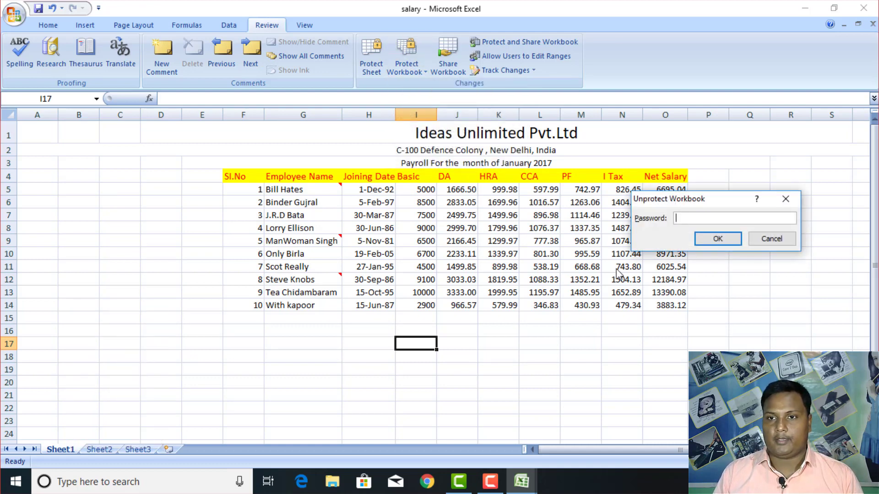
click(726, 241)
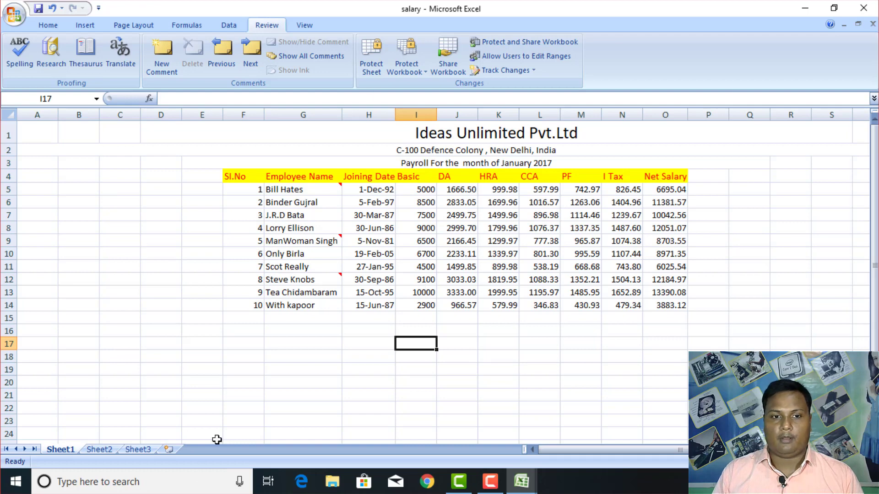
click(167, 450)
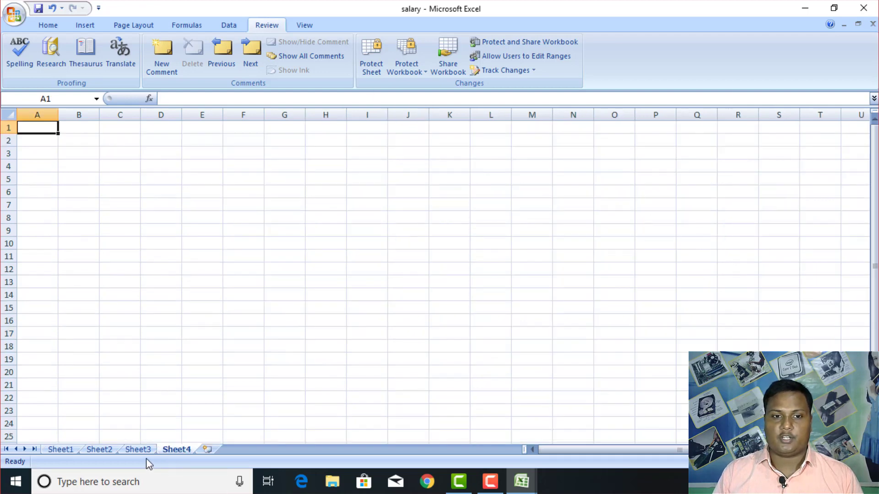
- Move Sheet4 after Sheet1 and password-protect the workbook's structure and windows
drag(183, 450, 120, 452)
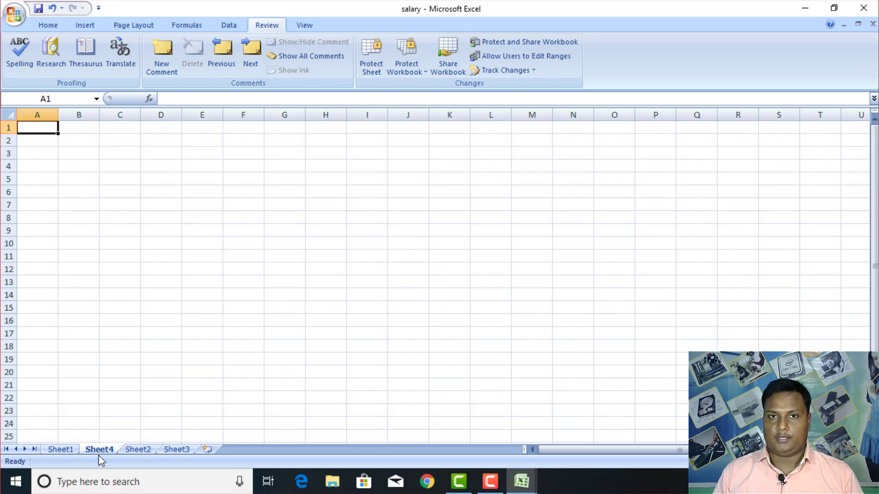
click(69, 450)
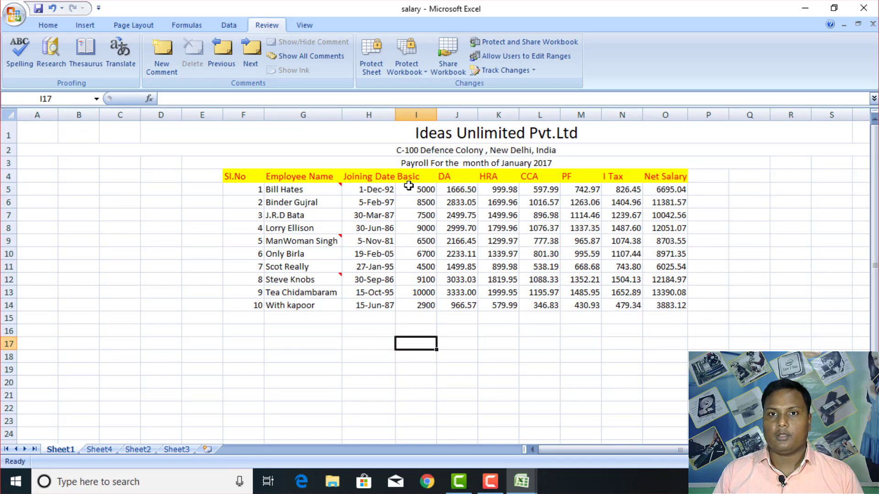
click(417, 75)
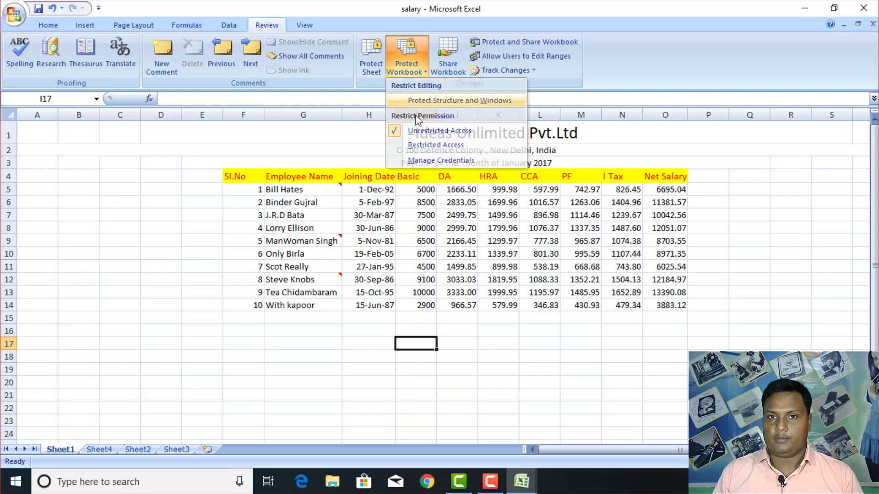
click(414, 100)
click(642, 217)
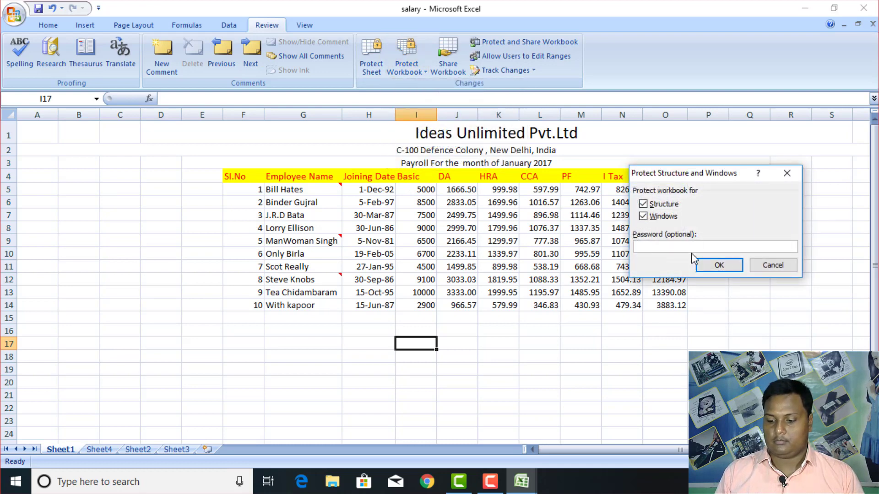
text(3)
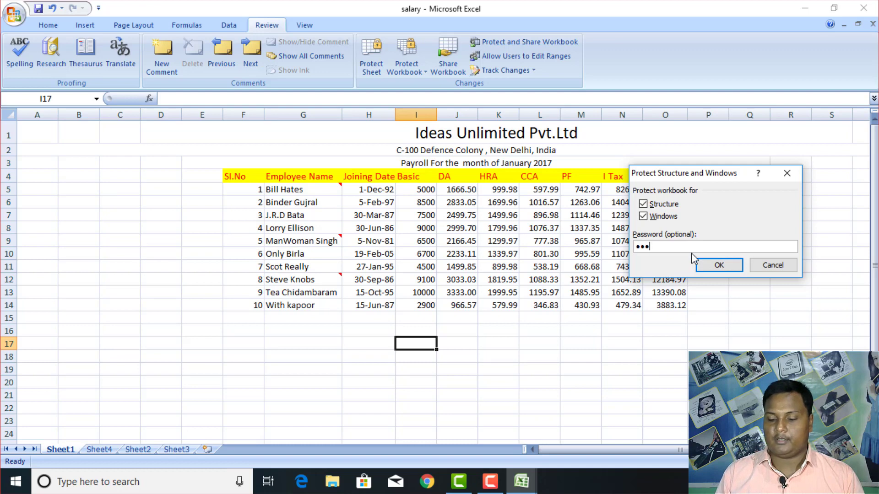
key(Return)
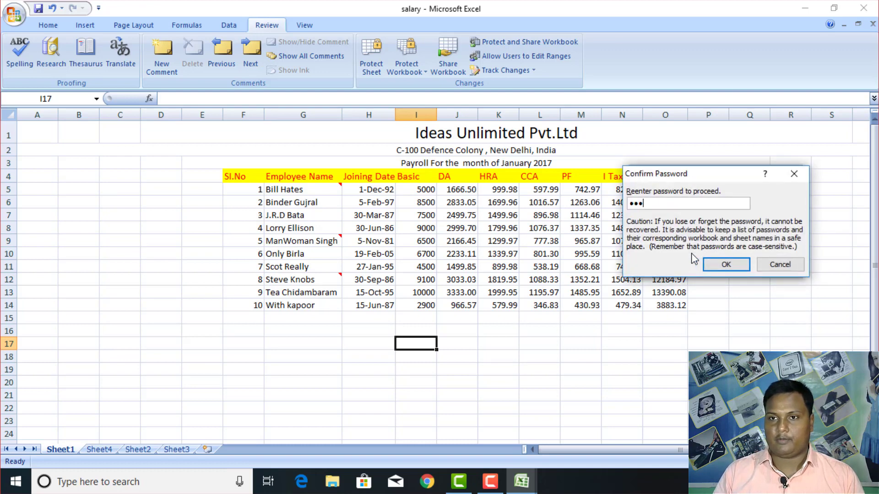
click(725, 263)
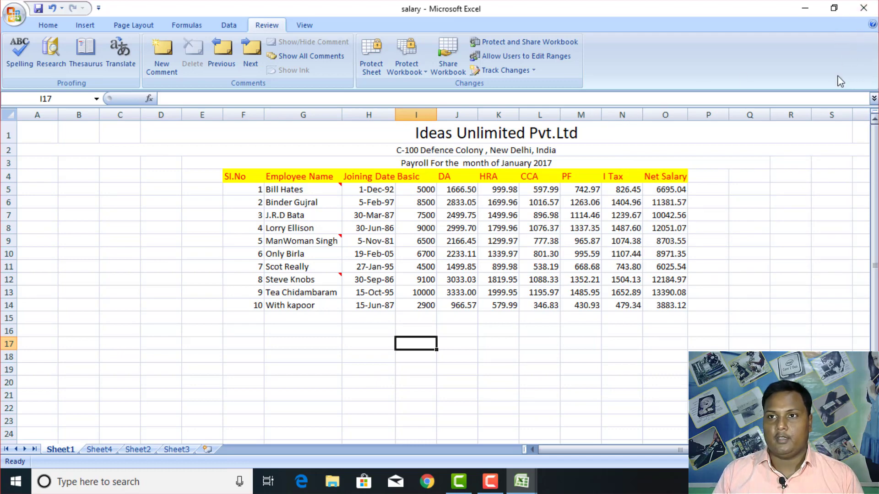
- Restore Excel, remove workbook protection with the password, and maximize the salary workbook window
click(805, 8)
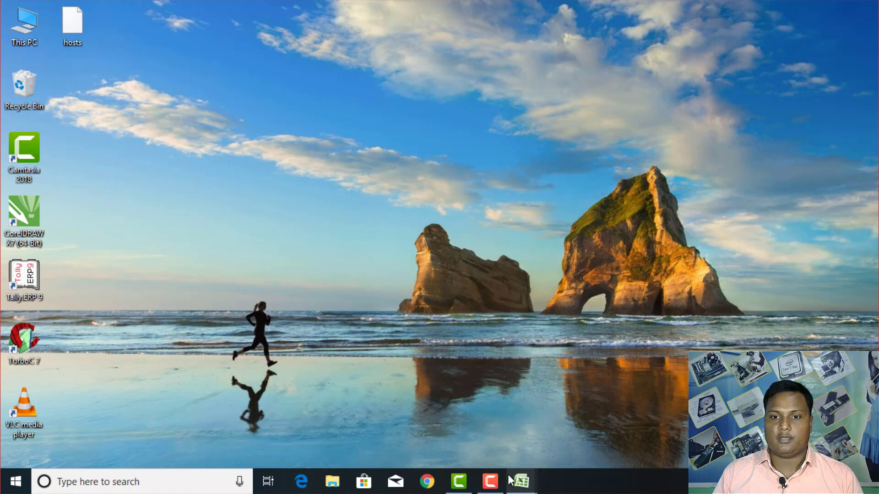
mouse_move(521, 481)
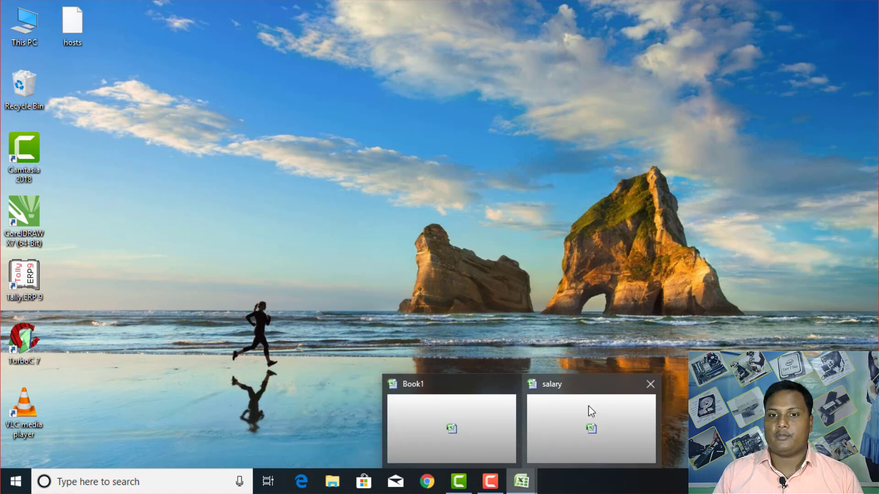
click(572, 419)
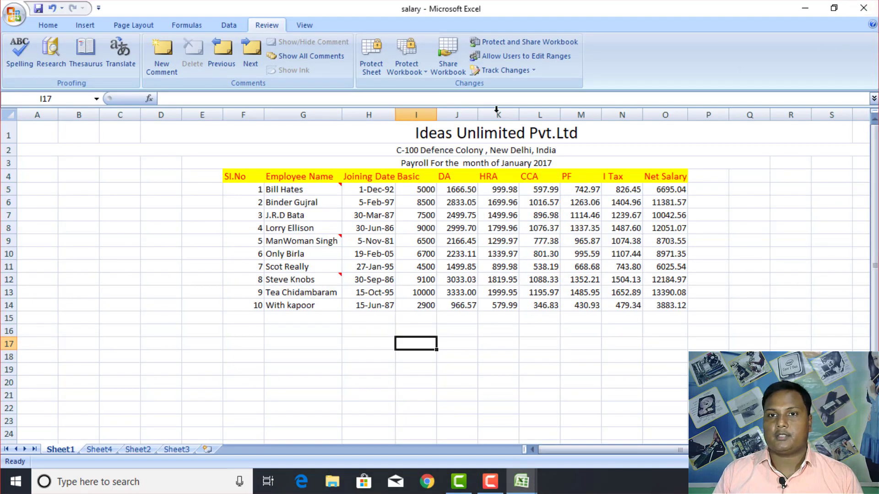
click(407, 62)
click(427, 104)
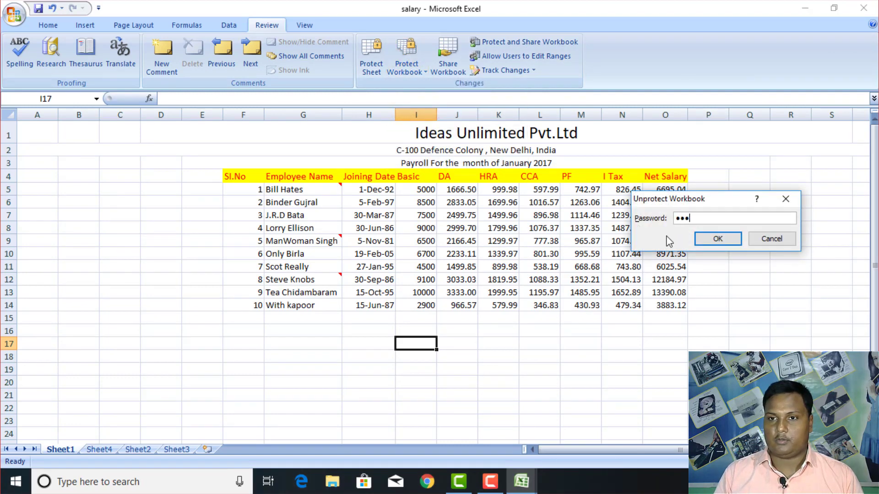
key(Return)
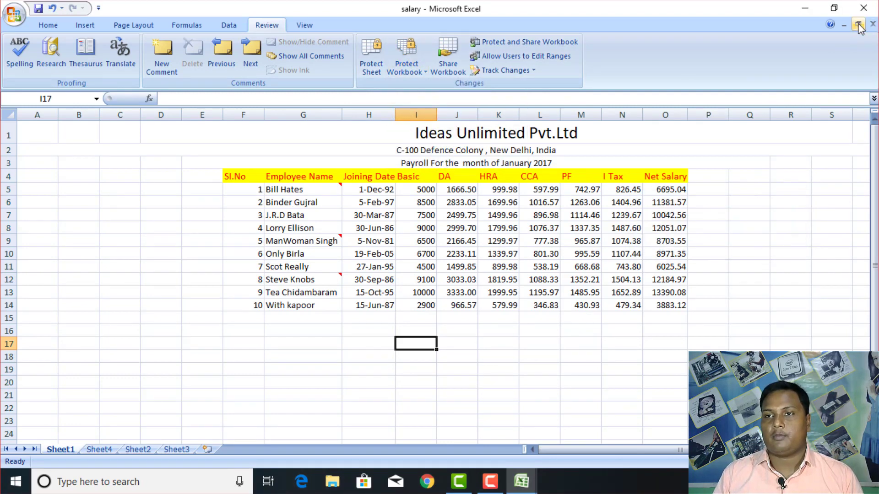
click(858, 23)
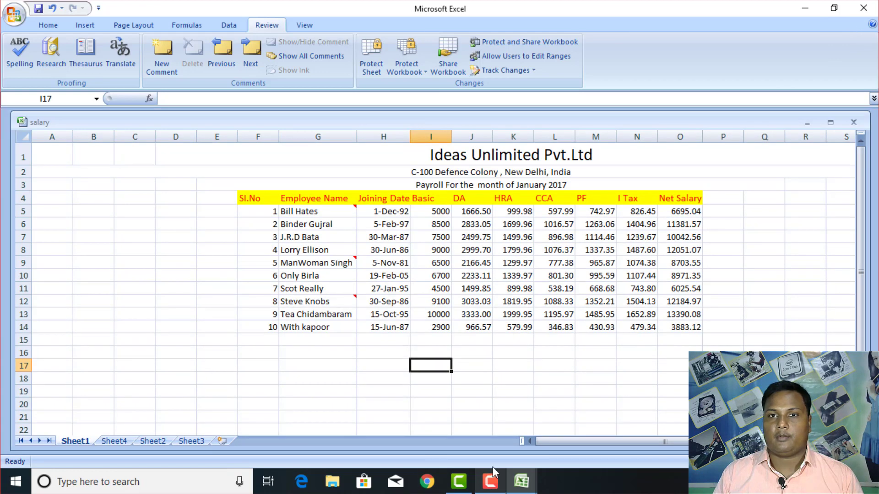
click(829, 122)
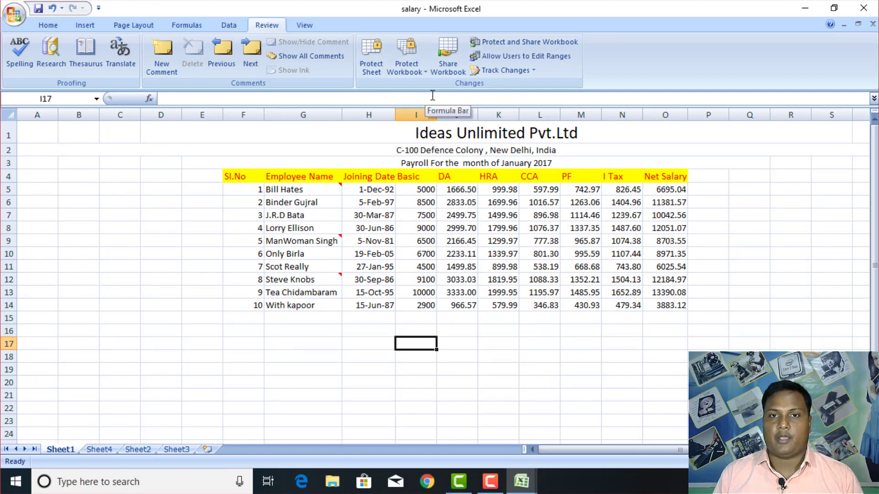
- Share the salary workbook, allowing simultaneous editing by multiple users
click(447, 73)
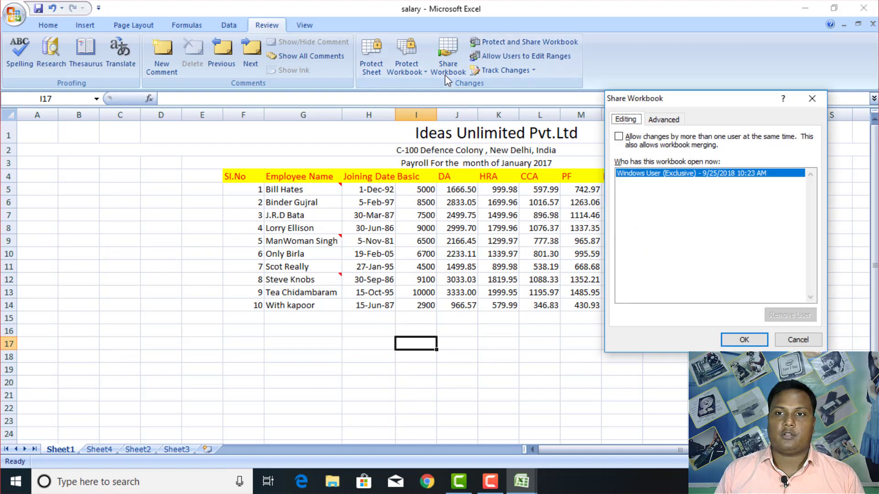
click(623, 137)
click(744, 340)
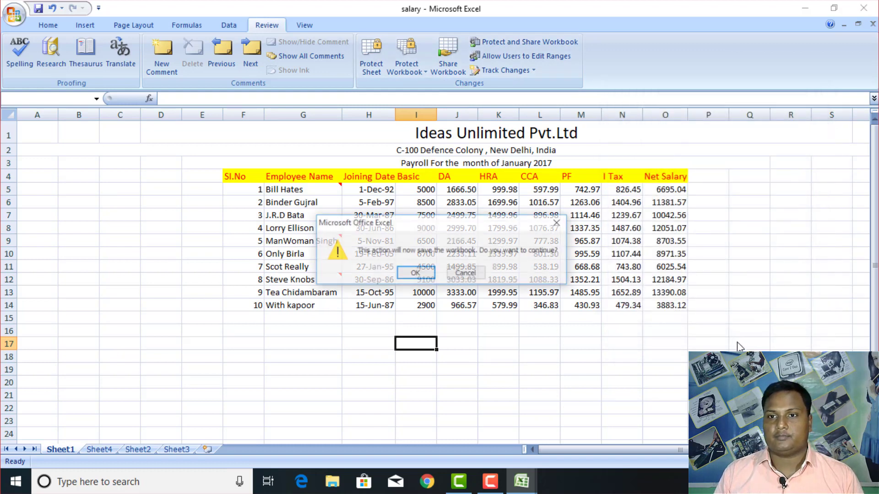
click(415, 274)
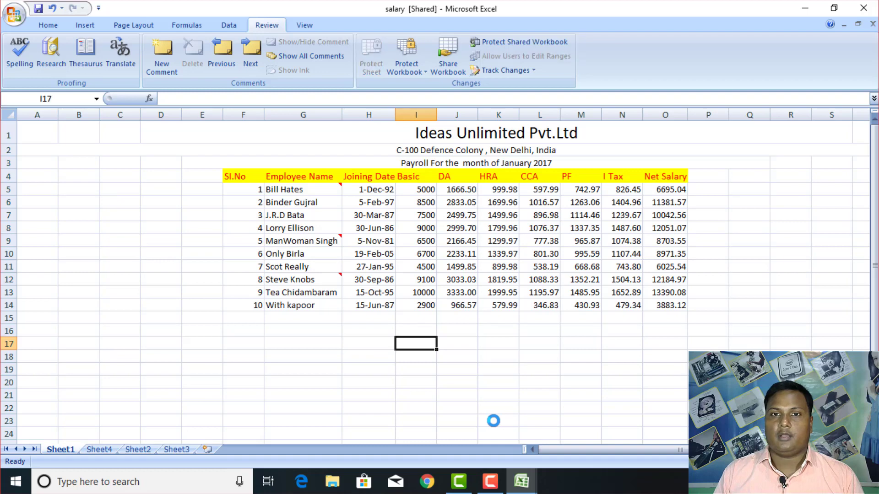
- Turn off multi-user editing and confirm removing the workbook from shared use
click(405, 68)
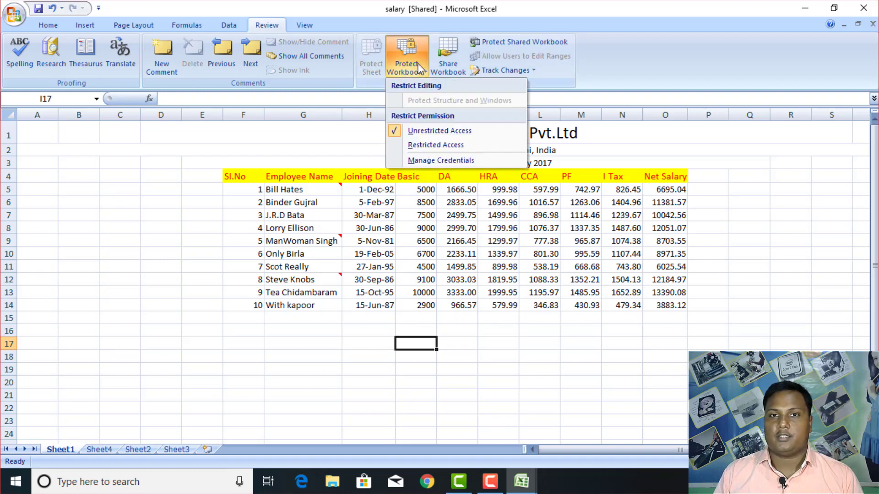
click(447, 68)
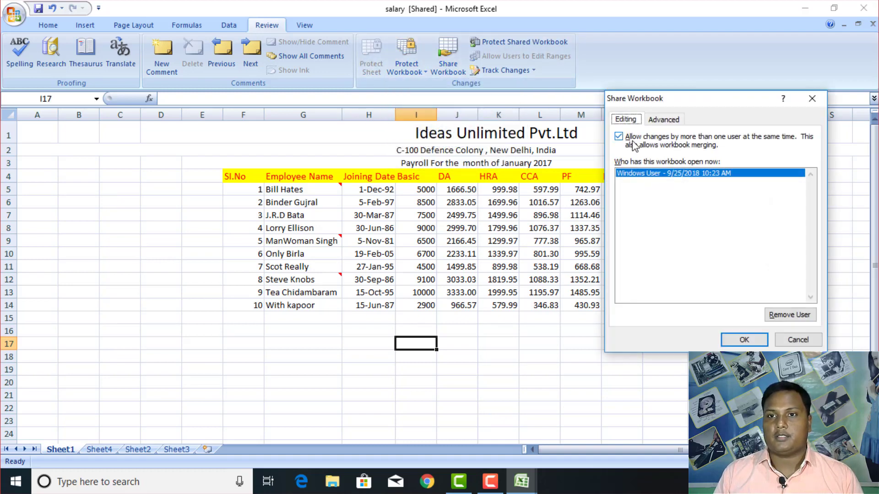
click(636, 142)
click(746, 339)
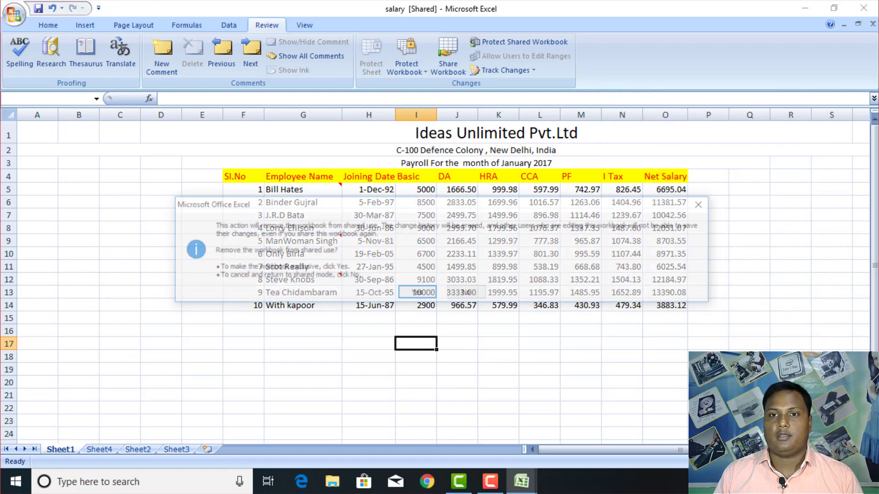
click(419, 295)
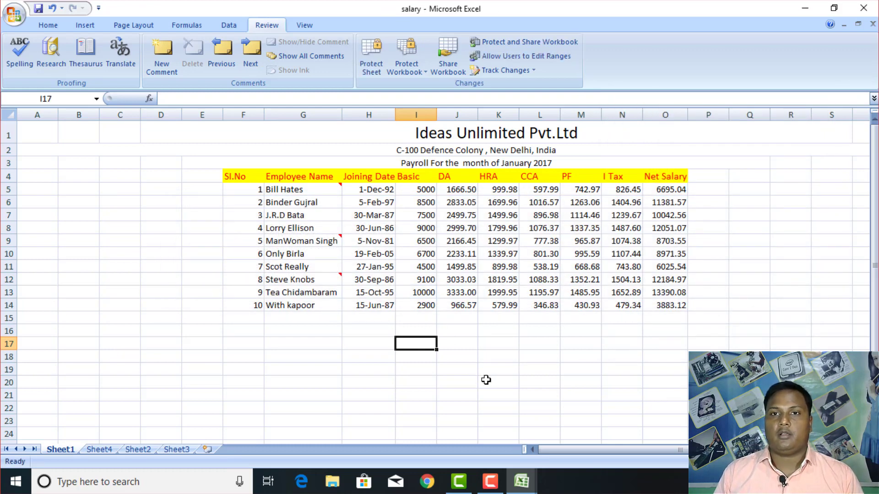
- Protect the workbook for sharing with tracked changes and a confirmed password
click(514, 43)
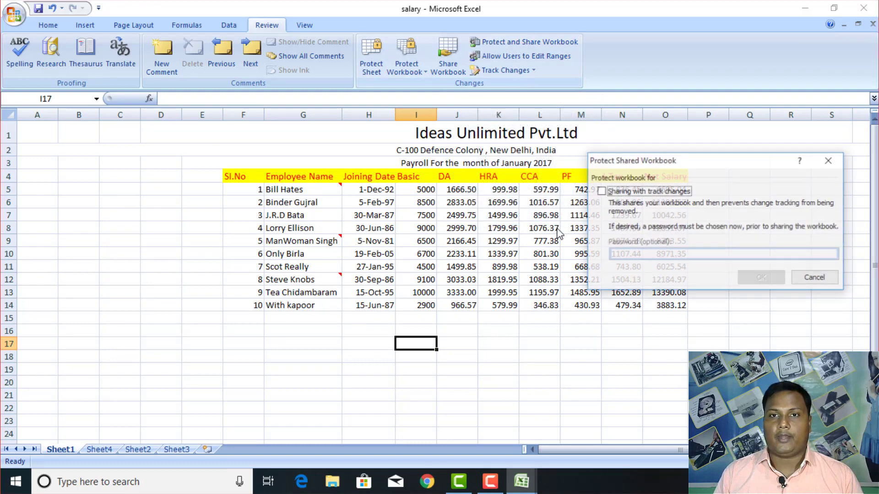
click(611, 190)
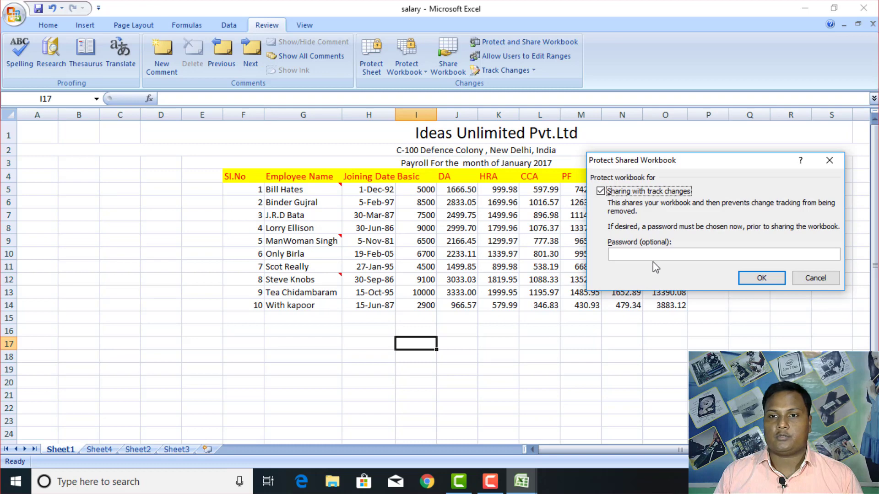
click(652, 255)
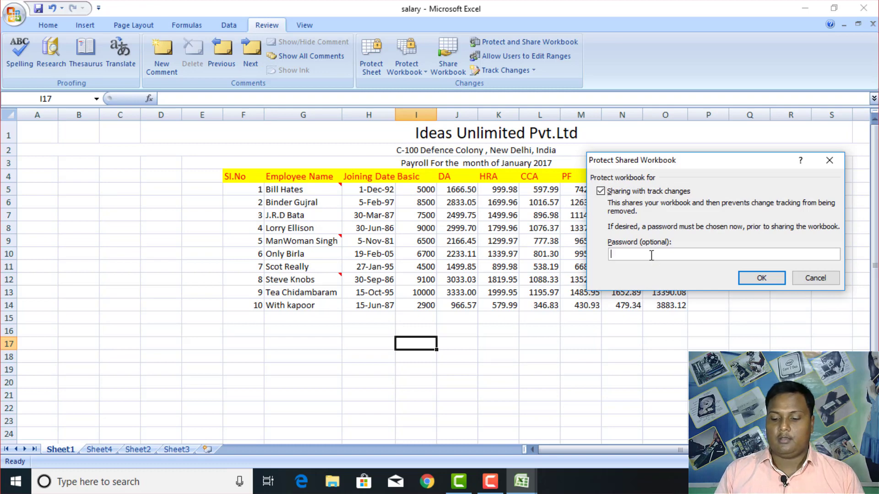
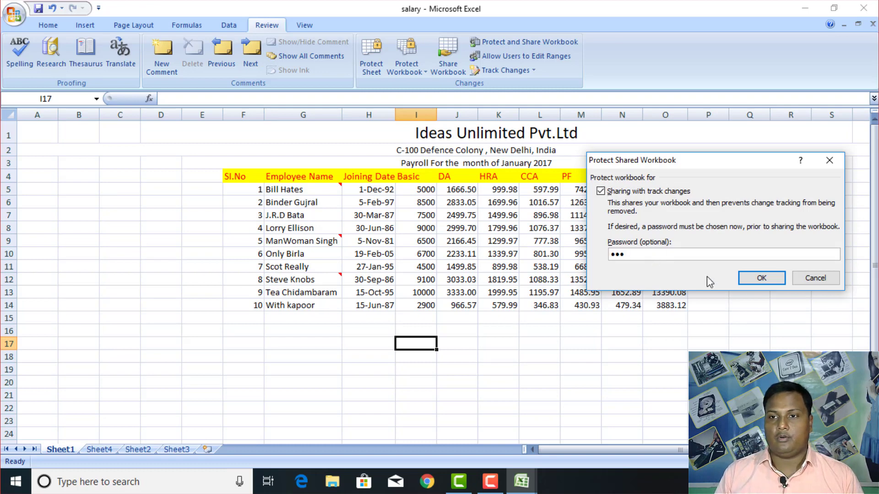
click(762, 279)
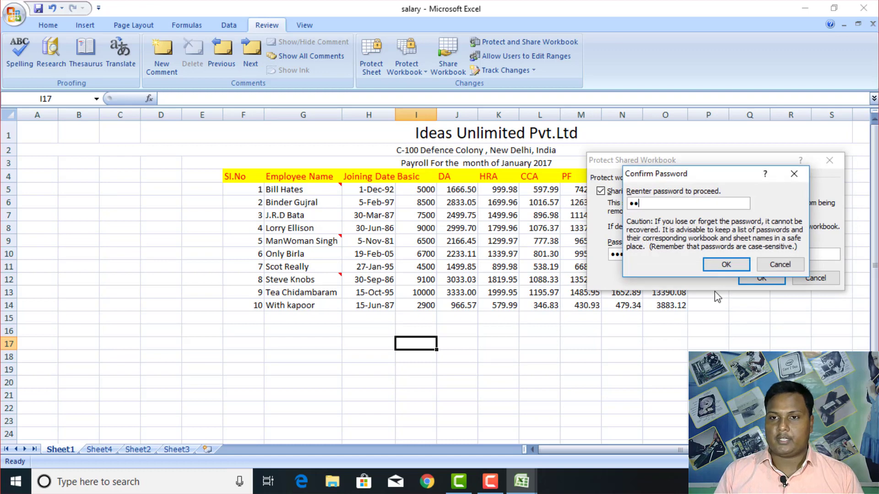
click(727, 266)
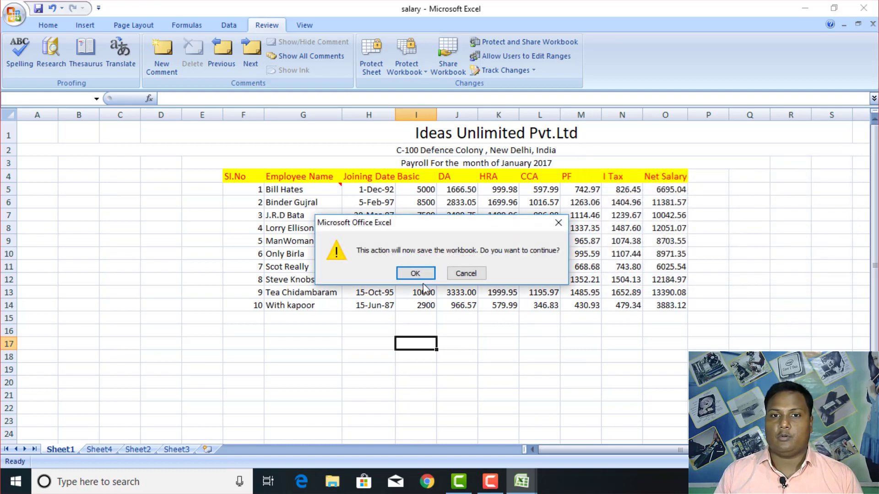
click(418, 277)
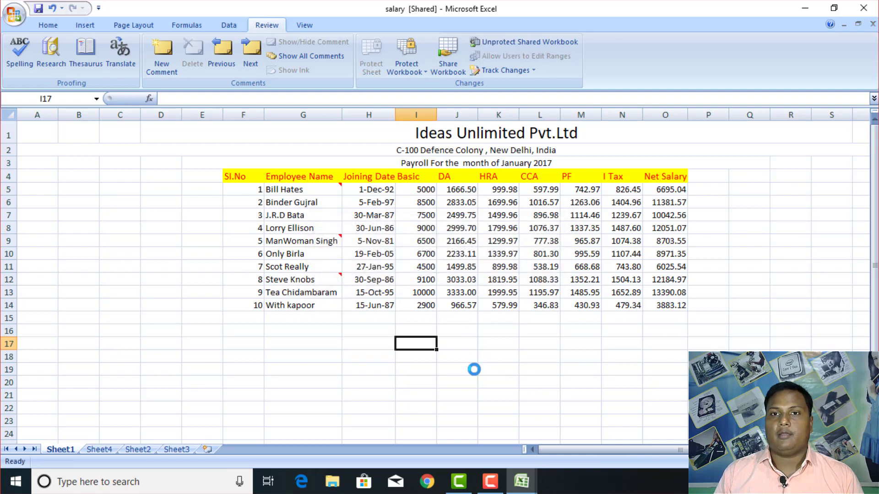
- Unprotect the shared workbook with its password and remove it from shared use
click(517, 41)
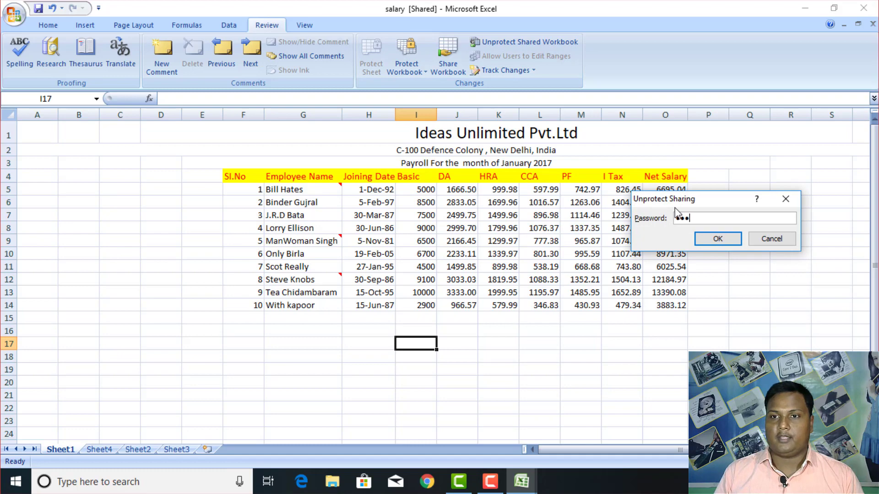
click(718, 239)
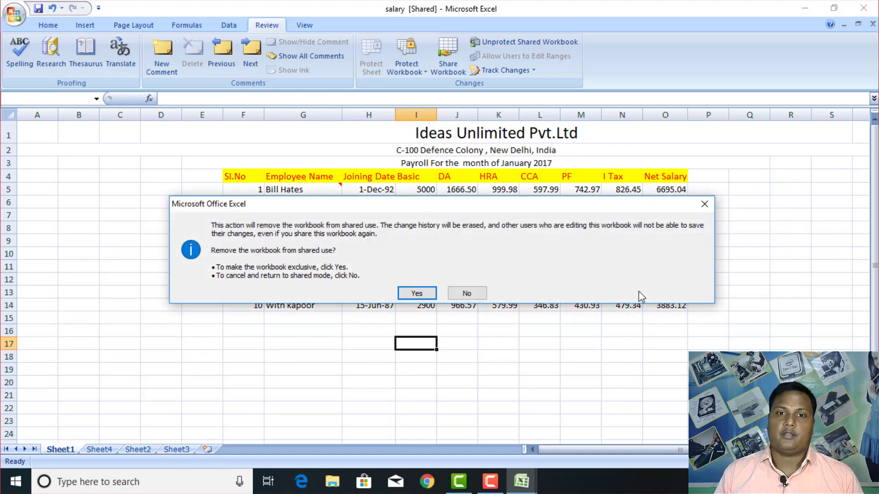
click(416, 295)
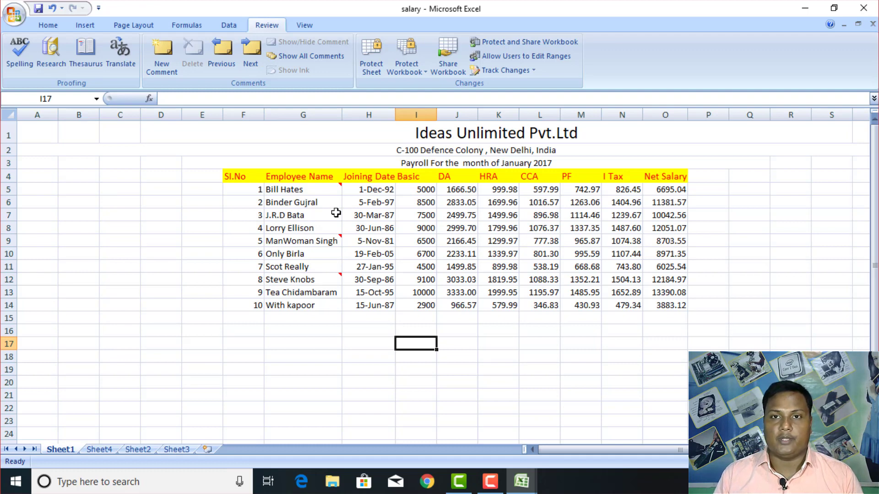
- Create editable range Range1 for G5:G14 with its own confirmed password
click(504, 52)
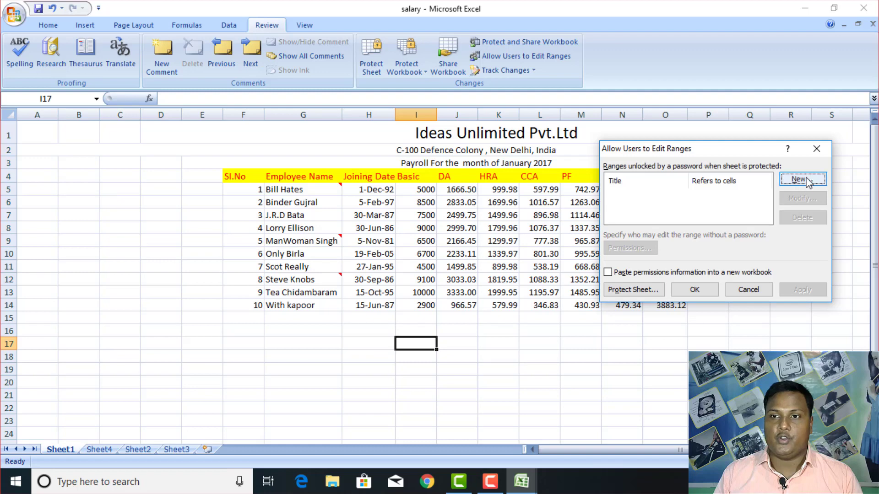
click(807, 183)
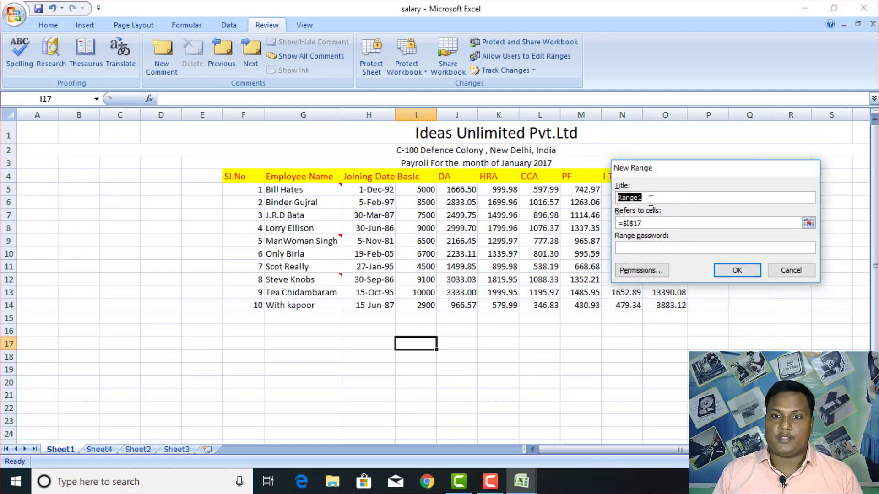
click(653, 223)
drag(652, 223, 609, 224)
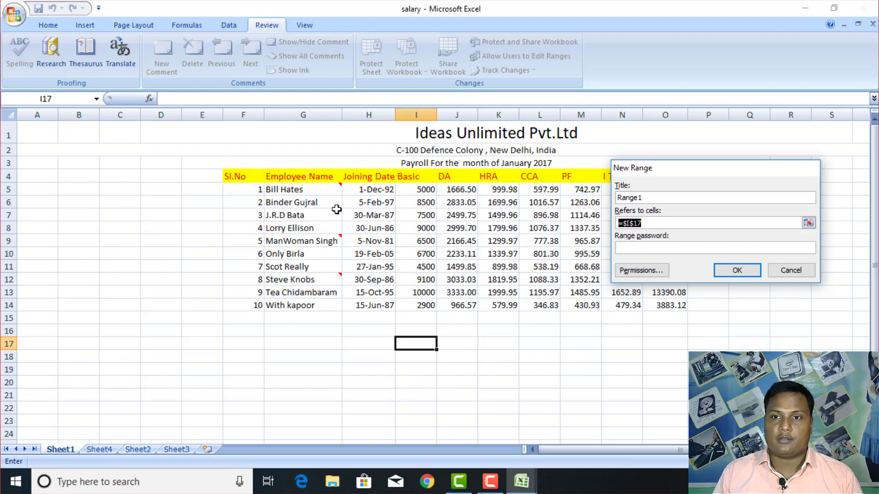
drag(326, 191, 331, 307)
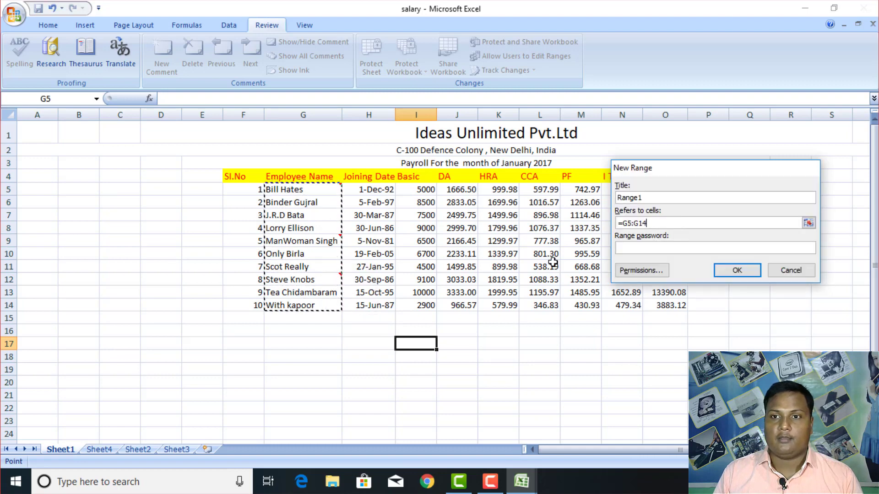
click(628, 247)
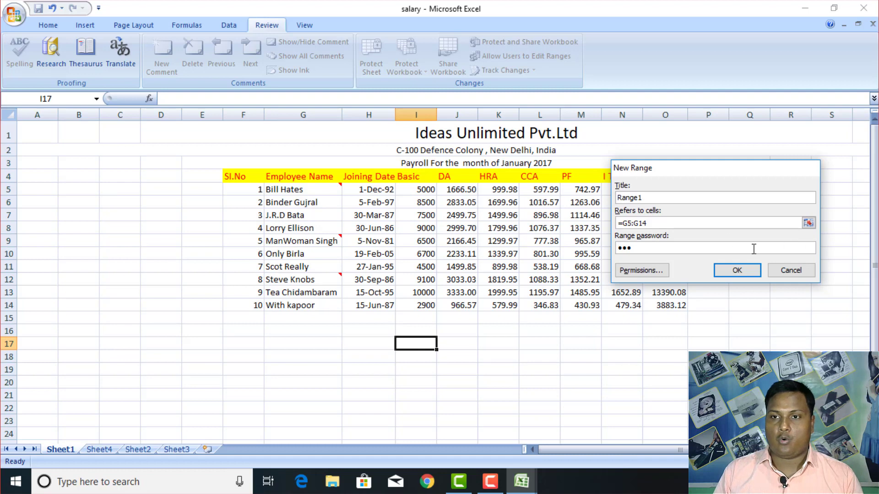
click(741, 269)
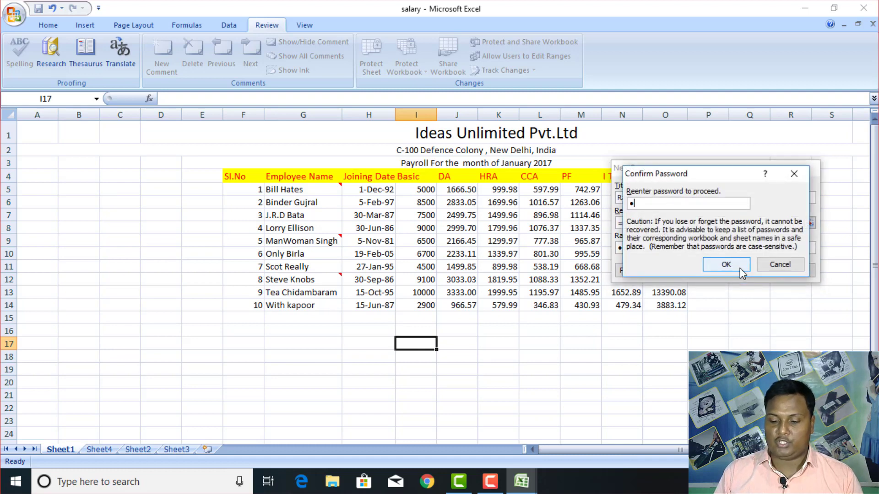
click(740, 268)
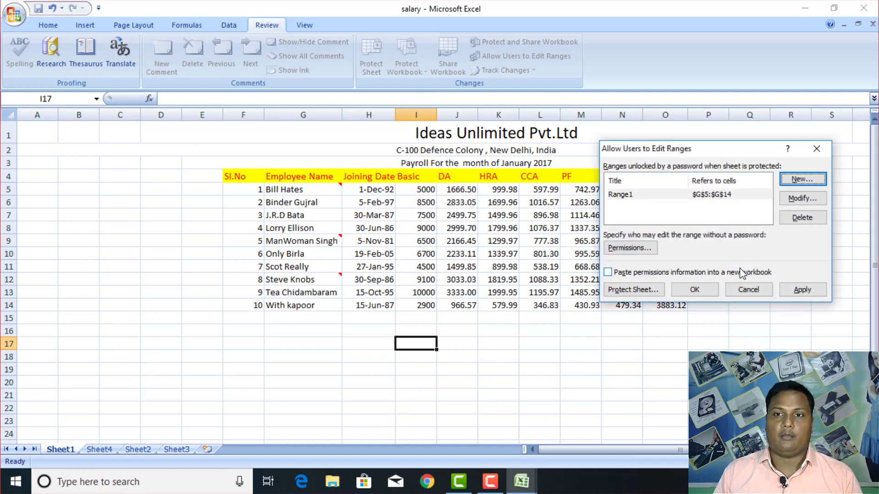
- Protect Sheet1 with a password, re-entering it to confirm
click(642, 290)
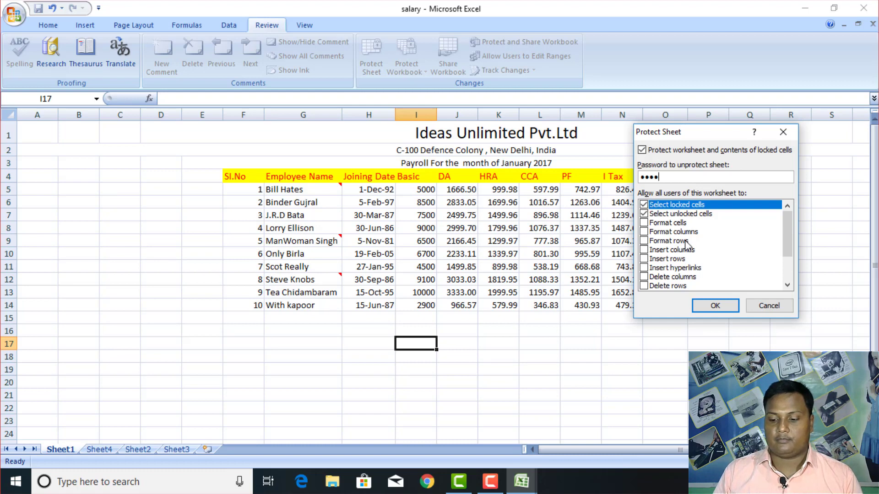
click(708, 304)
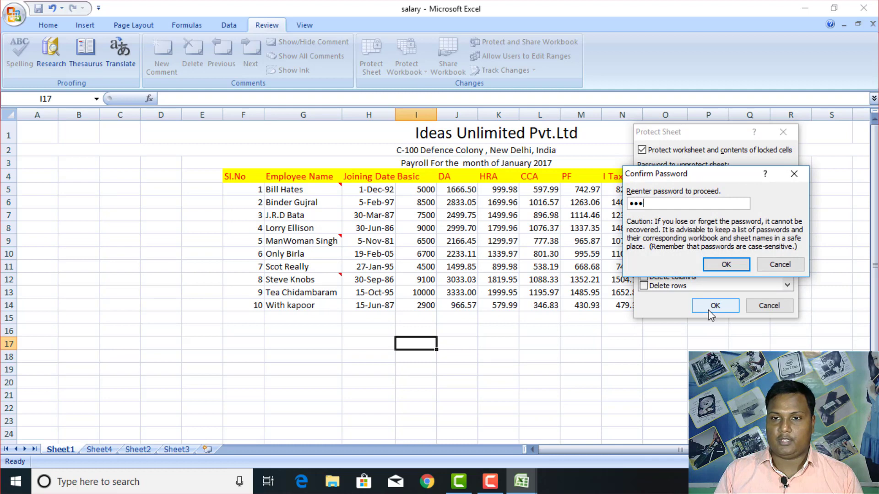
click(727, 265)
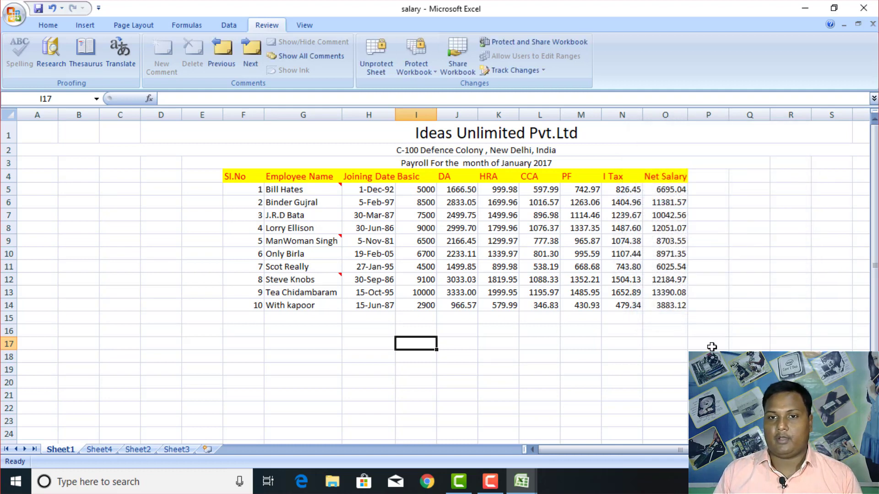
click(480, 393)
click(528, 316)
click(684, 281)
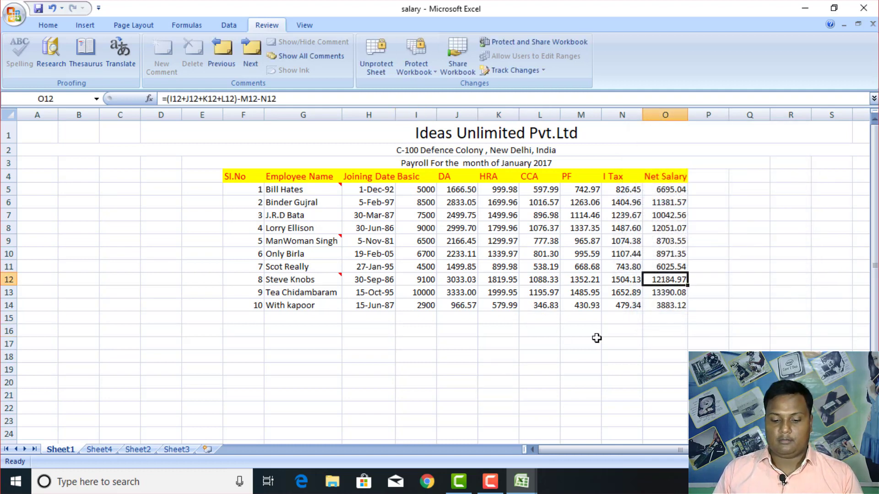
key(Delete)
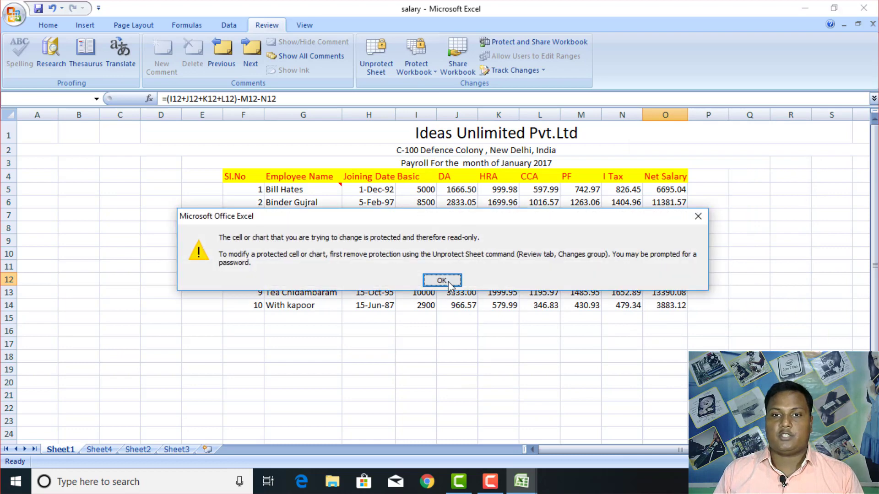
click(440, 278)
click(9, 331)
key(Delete)
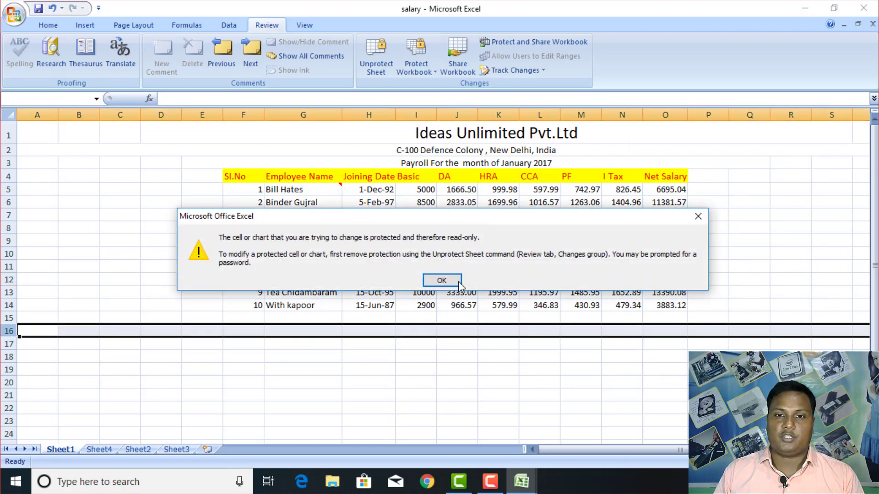
key(Return)
click(491, 401)
key(Delete)
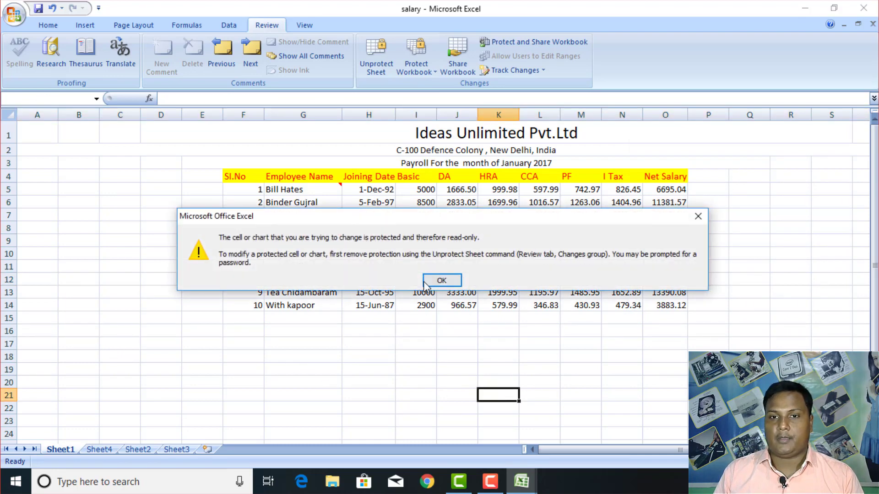
click(450, 288)
click(593, 366)
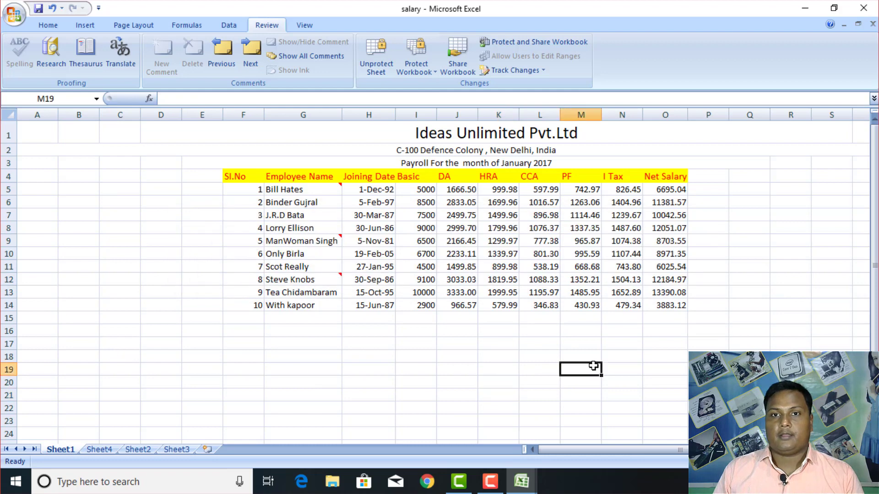
- Try editing G5, enter an incorrect range password, and dismiss the error
click(291, 191)
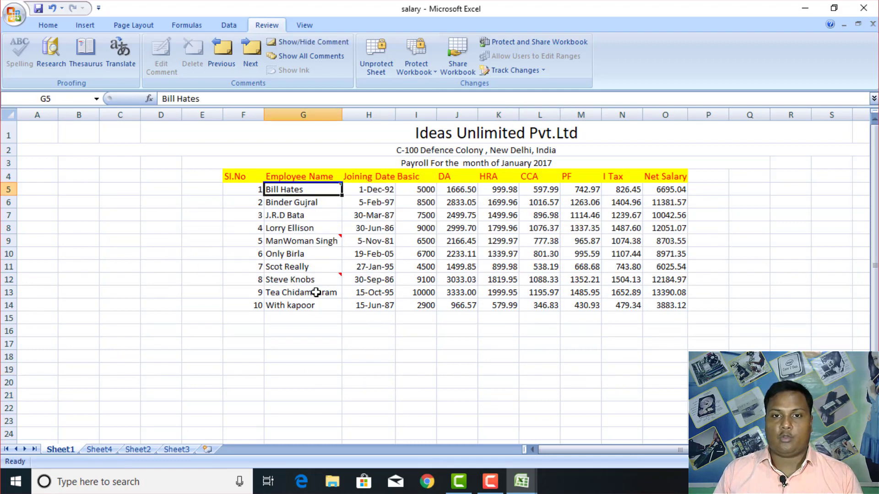
key(Delete)
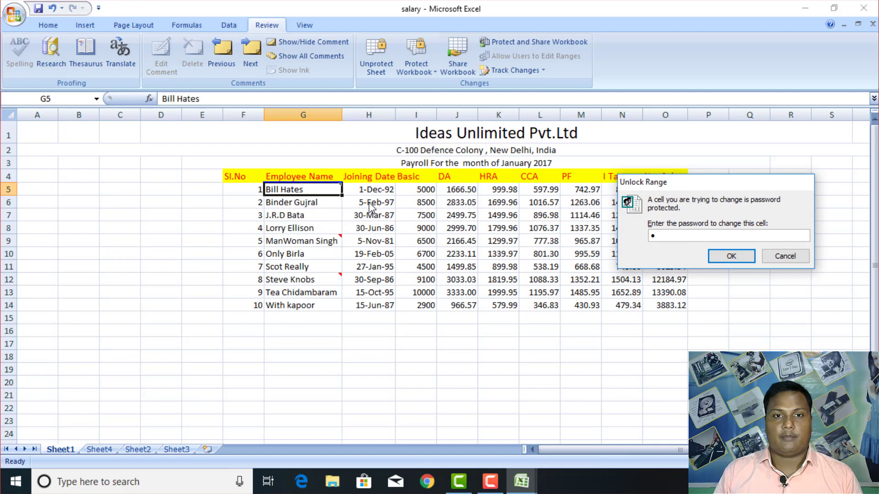
key(BackSpace)
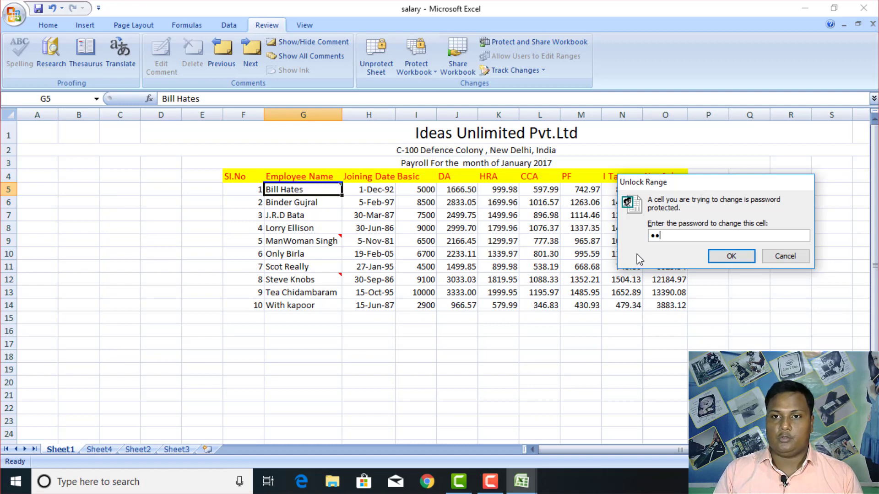
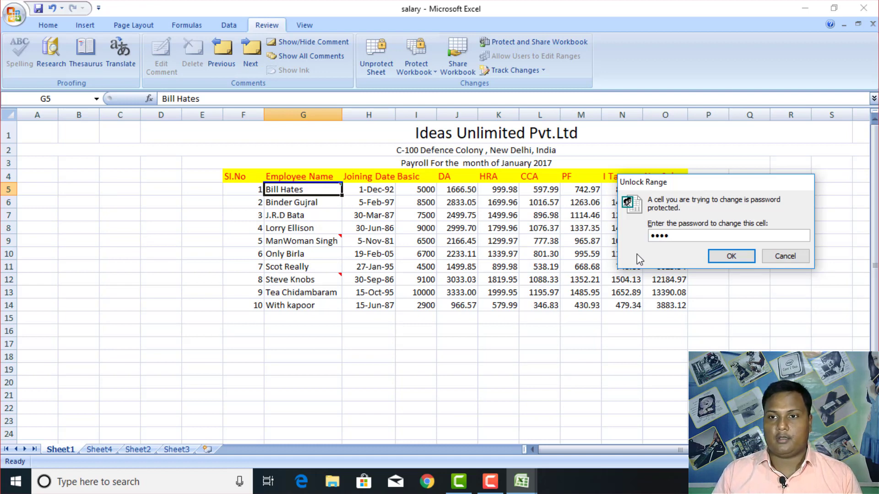
click(710, 255)
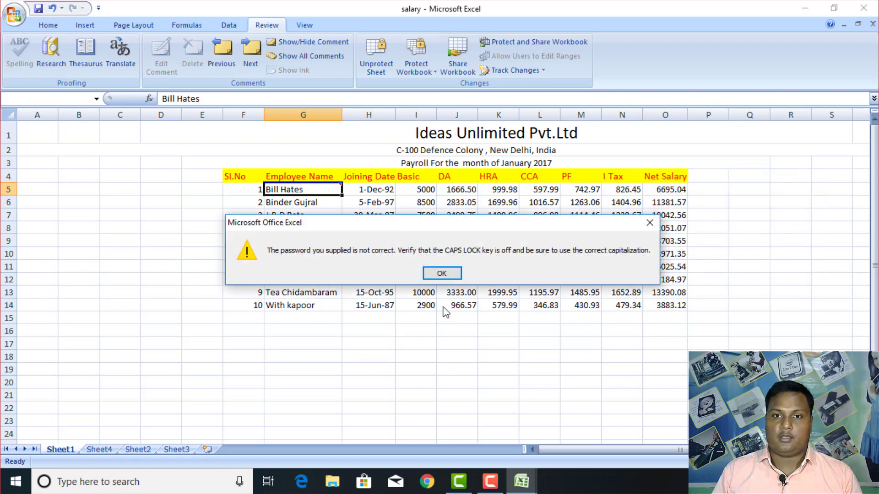
click(441, 274)
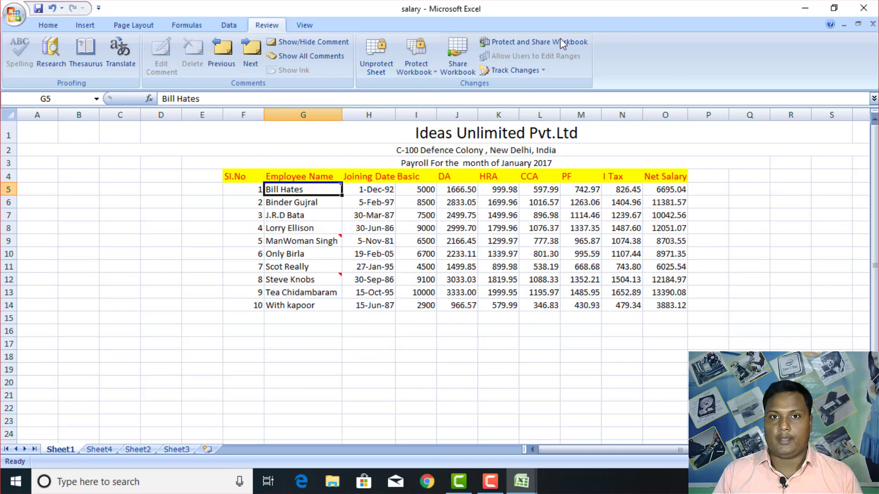
- Try editing the name in G9 and dismiss the wrong-password error
click(300, 239)
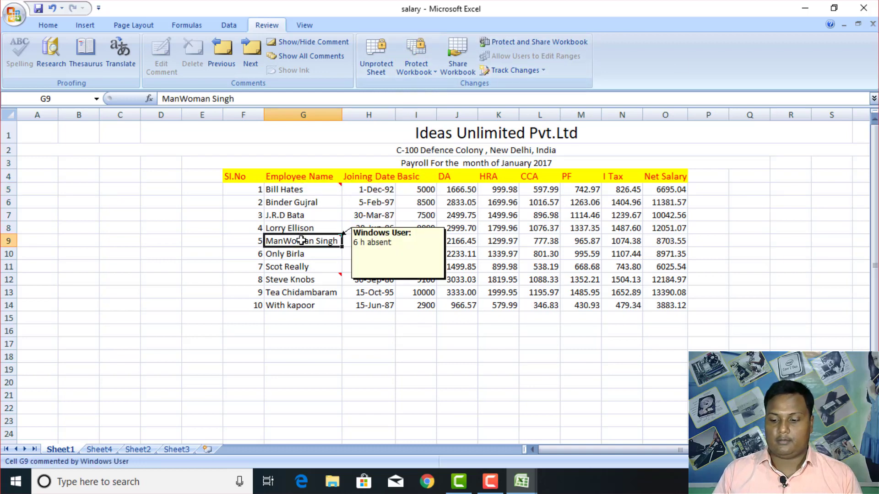
double_click(300, 240)
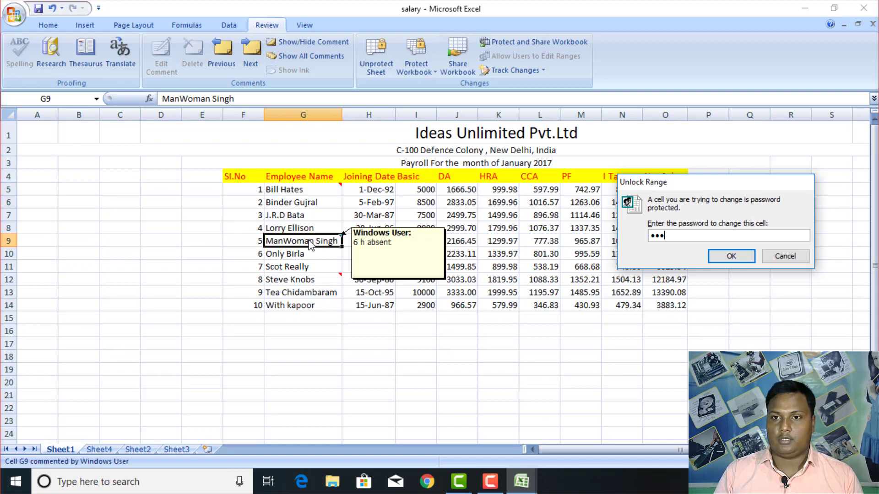
key(Return)
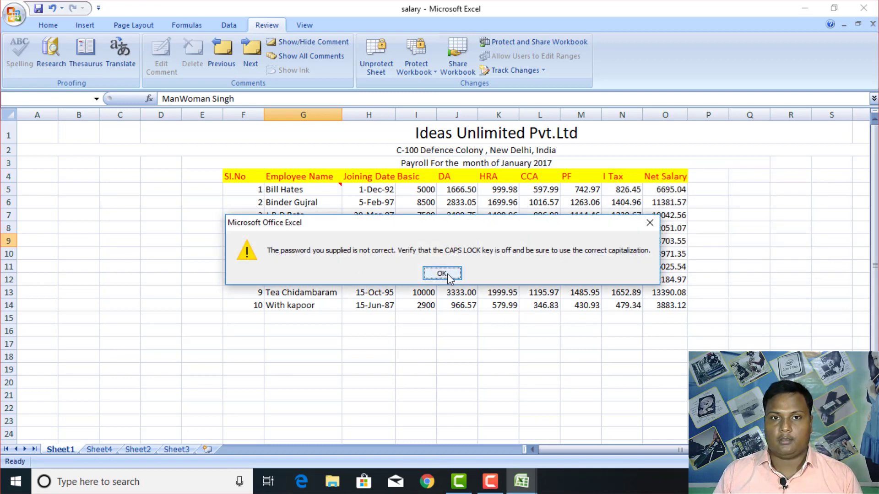
click(433, 276)
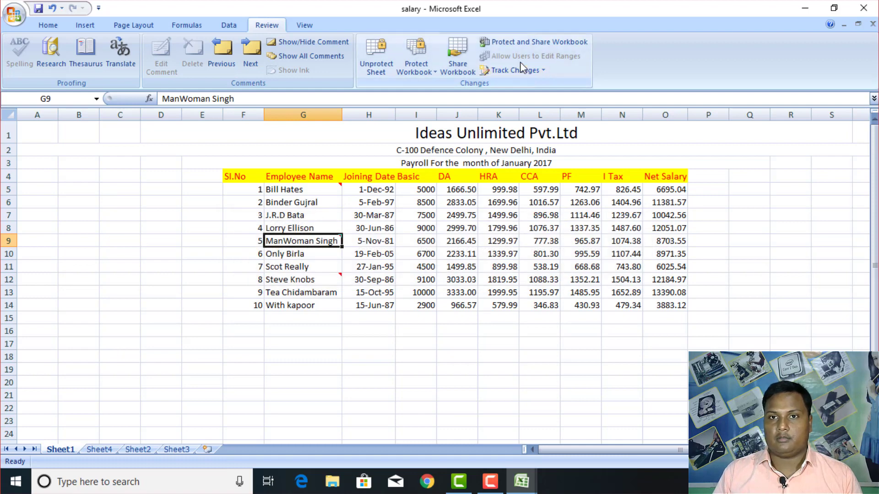
- Edit G10 and enter the correct password to unlock the Range1 names
key(Down)
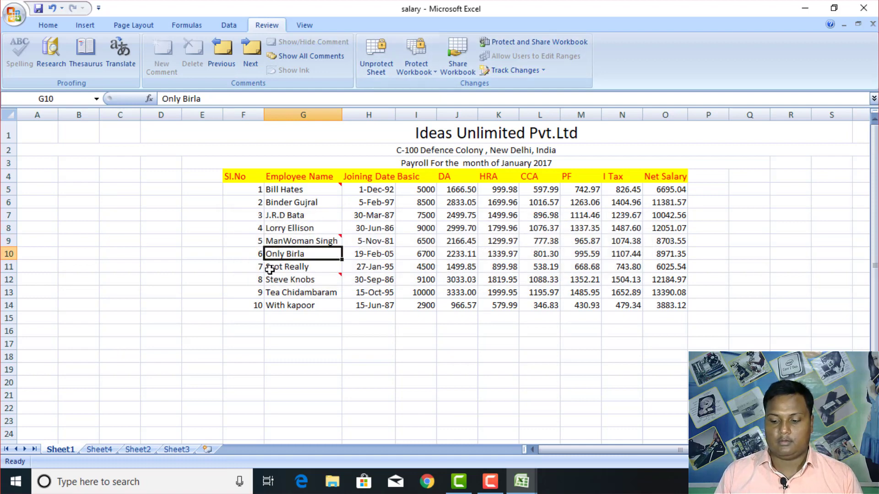
key(F2)
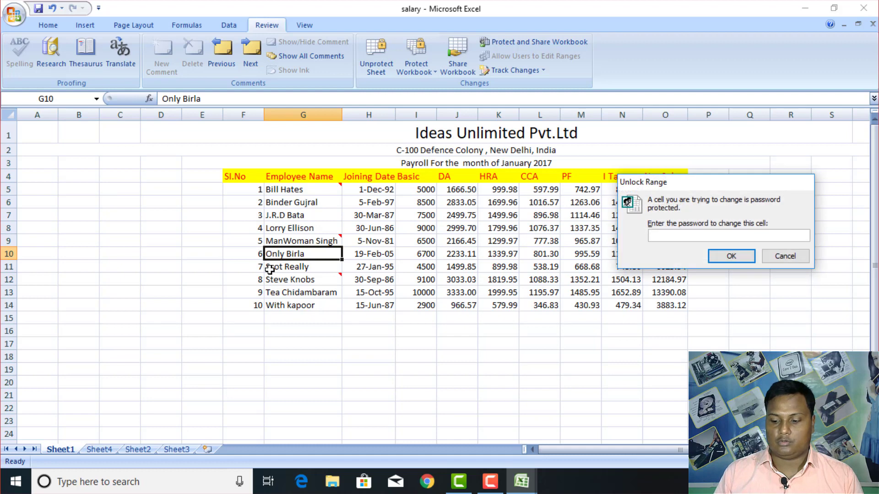
key(Return)
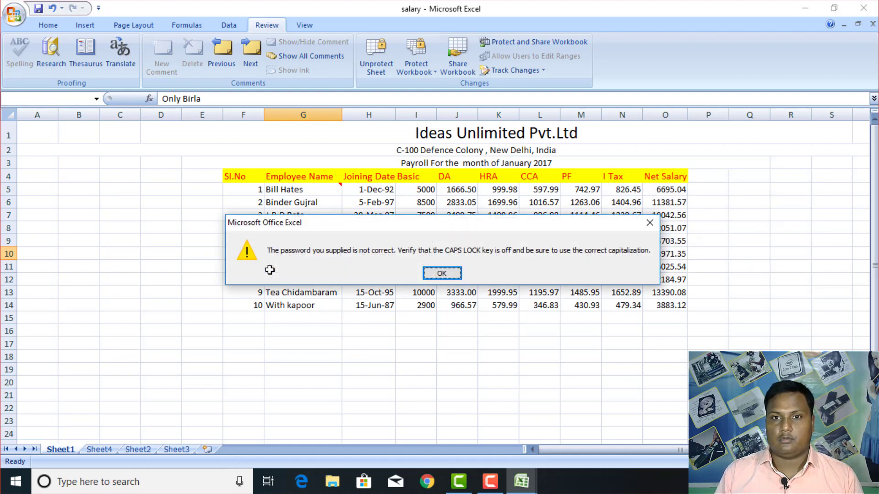
key(Return)
key(F2)
text(1)
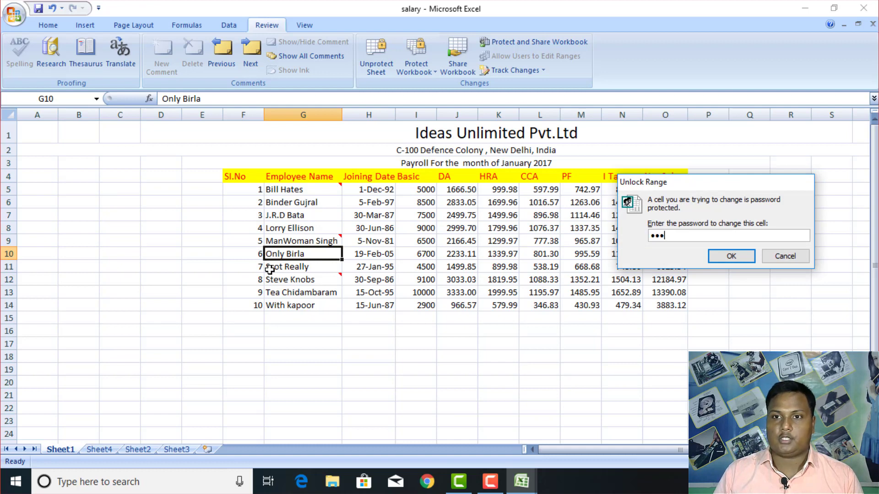
key(Return)
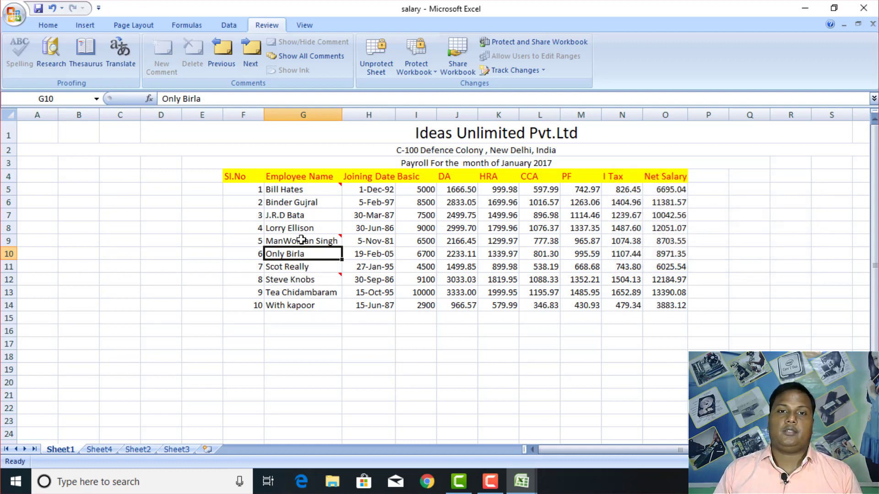
- Replace the first employee's name in G5 with a new name
click(302, 192)
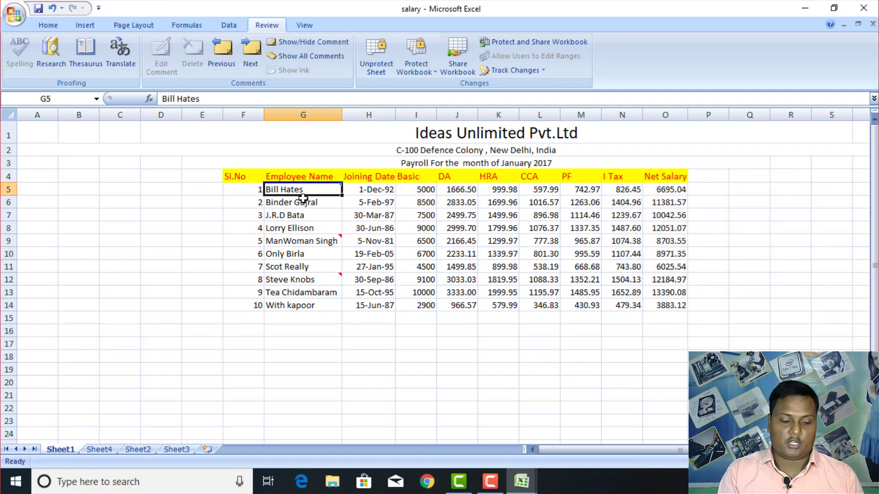
text(ramesh)
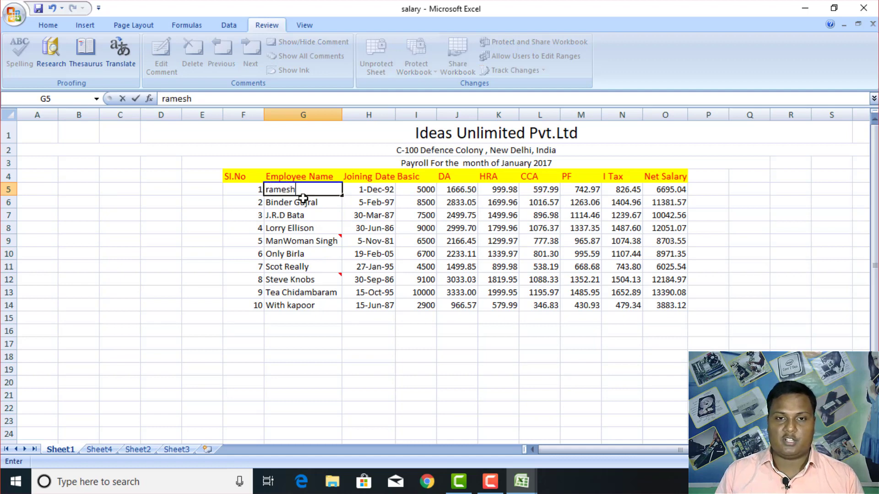
click(300, 316)
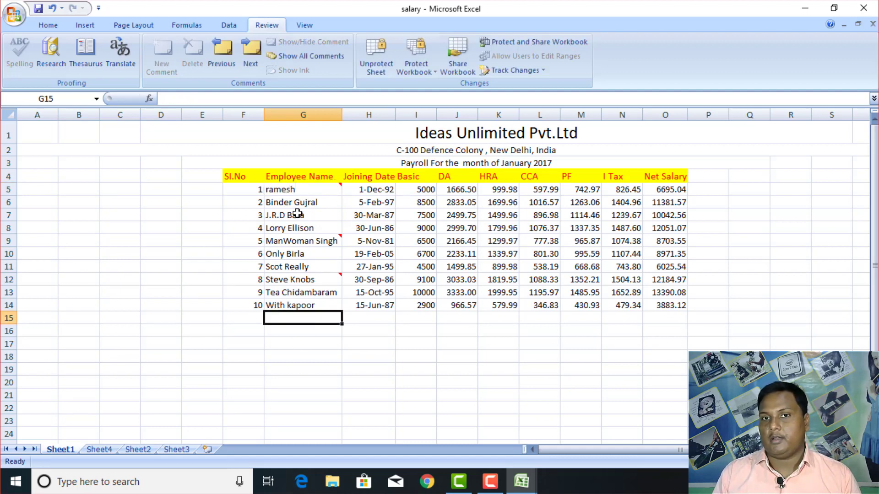
- Attempt to edit Basic value 7500 in I7 and dismiss the protected-cell warning
click(420, 218)
double_click(421, 222)
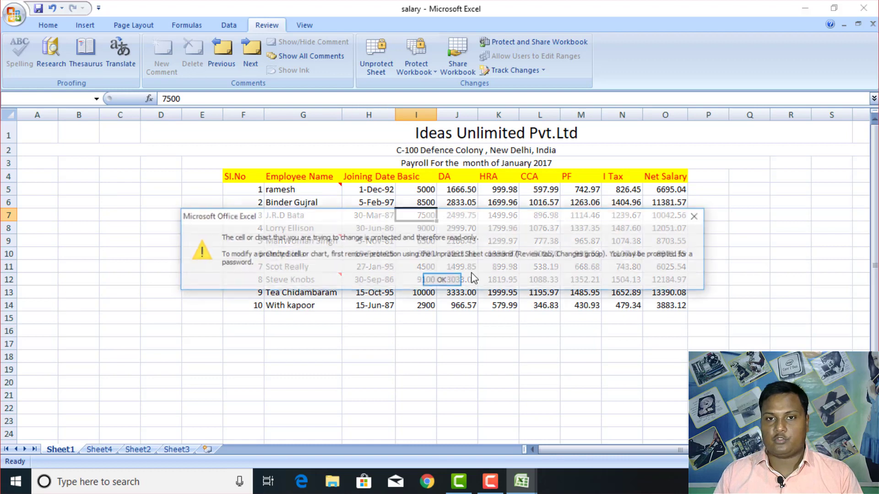
click(446, 281)
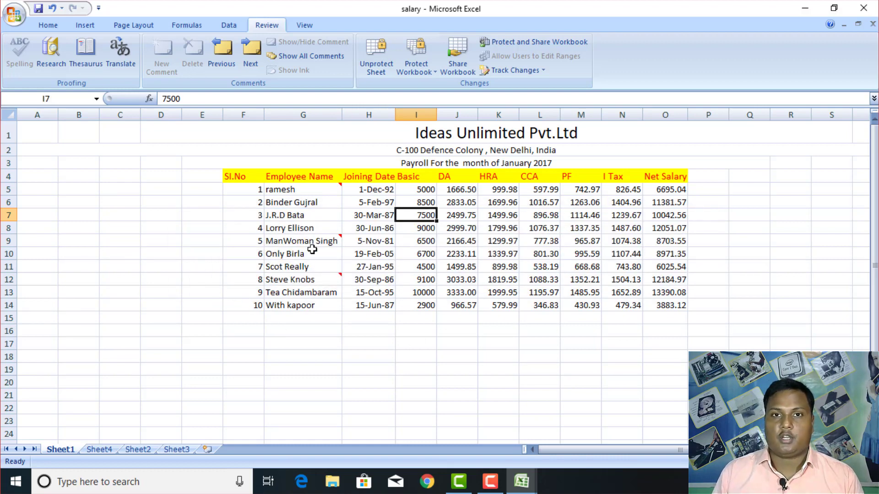
- Unprotect the payroll sheet by entering its password
click(373, 71)
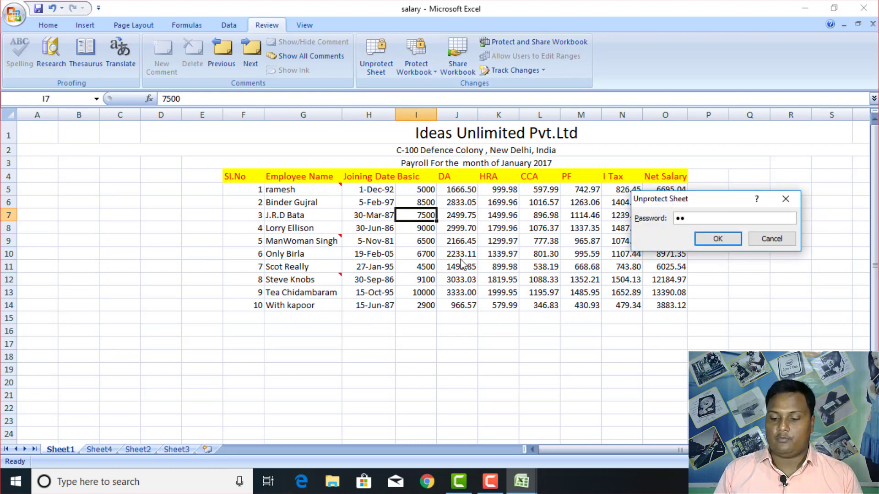
click(718, 242)
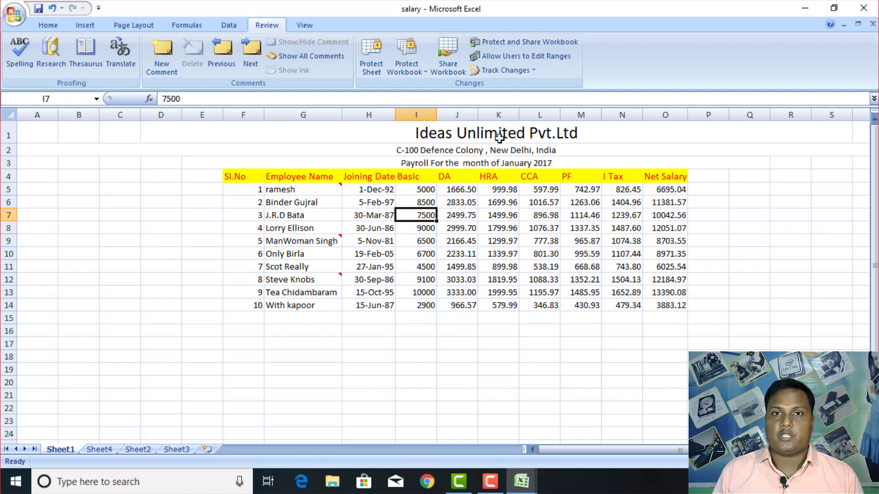
- Turn on 'Track changes while editing' and save the salary workbook as shared
click(520, 70)
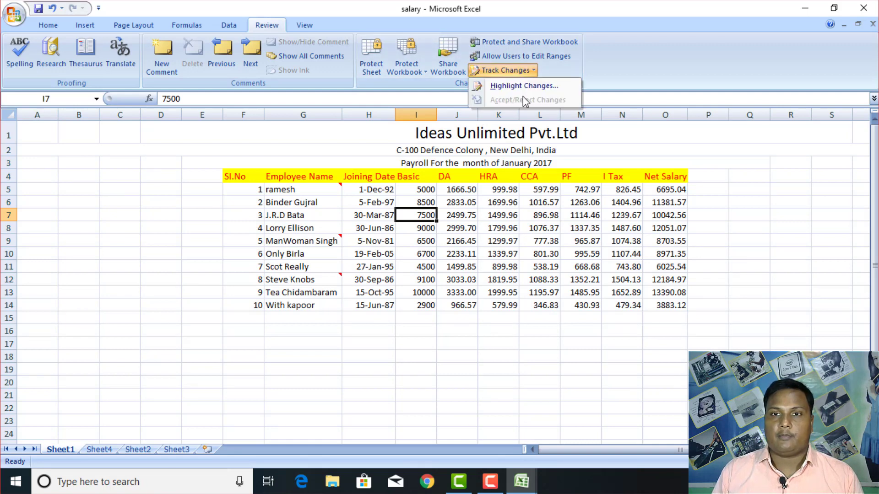
click(525, 86)
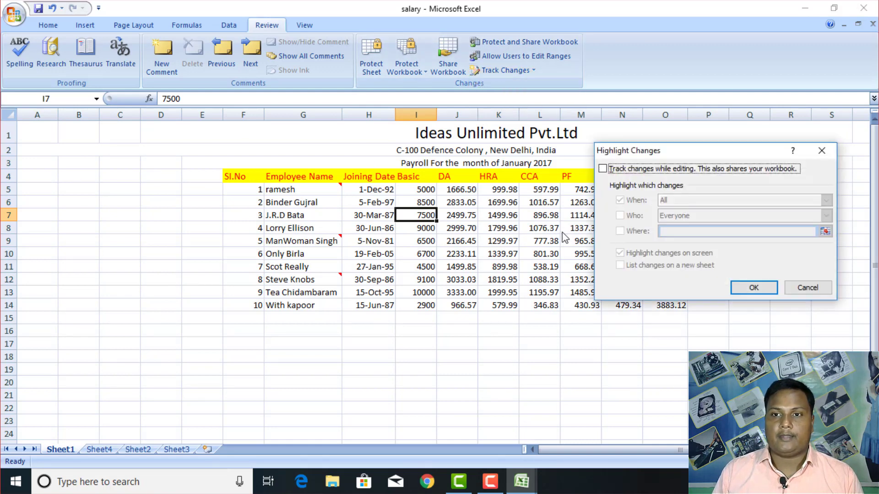
click(602, 169)
click(747, 288)
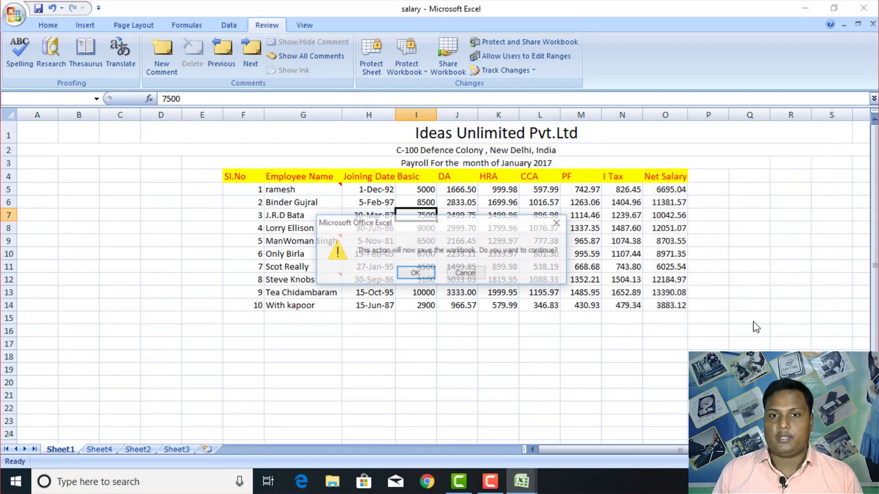
click(415, 274)
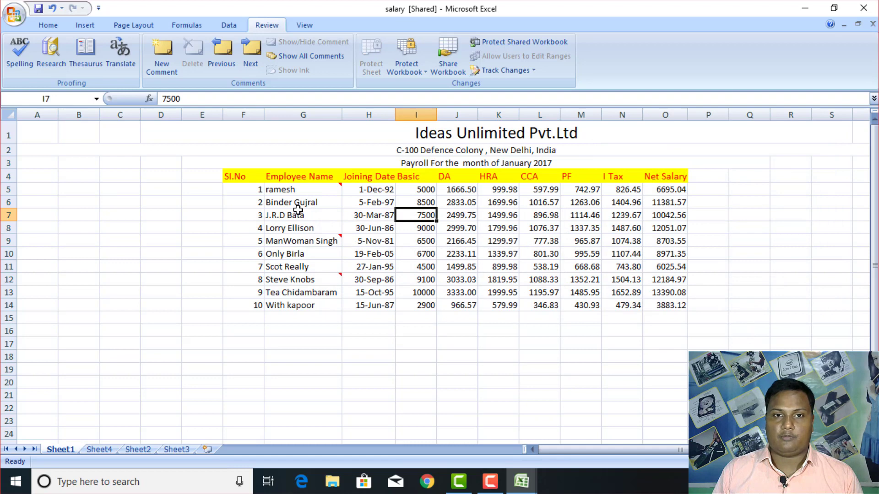
click(300, 191)
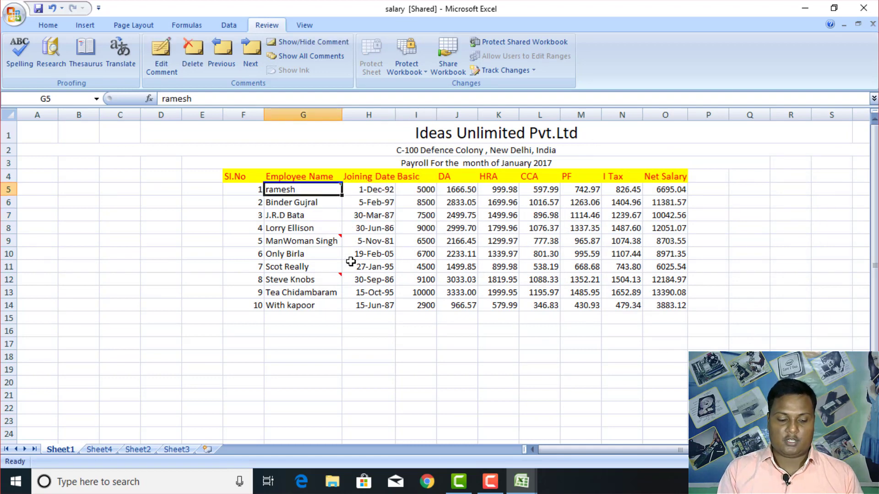
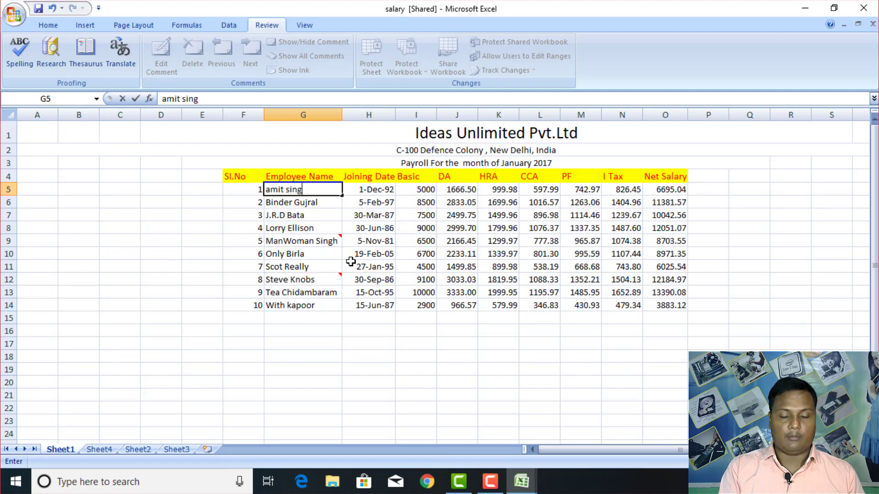
click(362, 350)
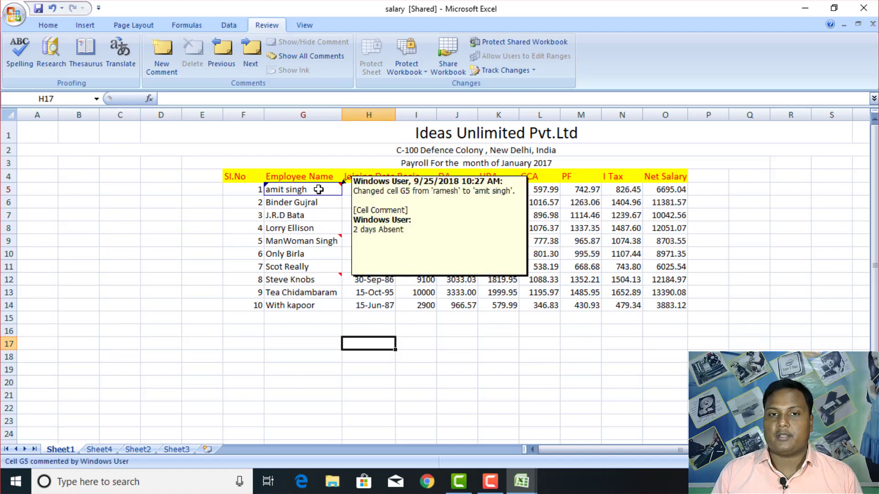
click(499, 69)
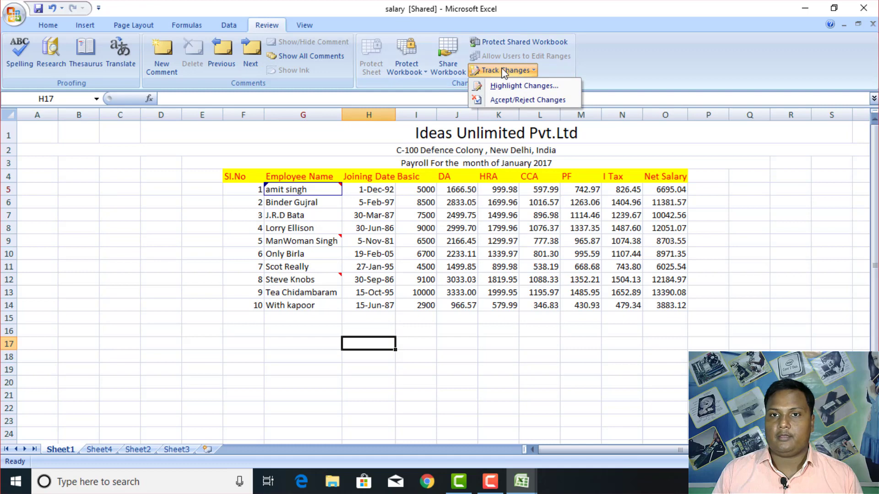
click(515, 99)
click(418, 273)
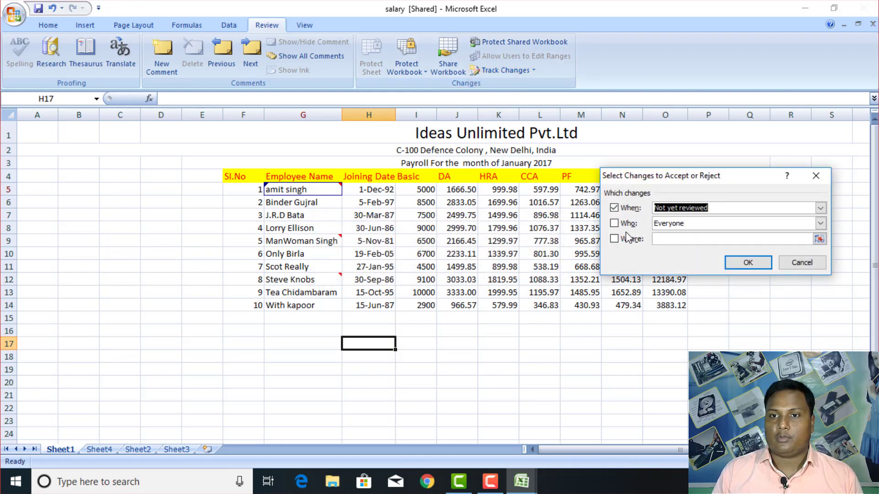
click(613, 224)
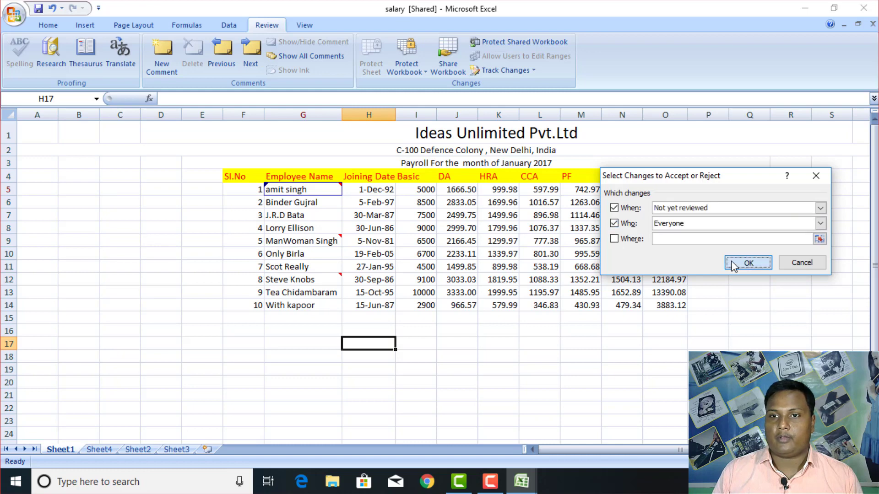
click(732, 262)
click(707, 271)
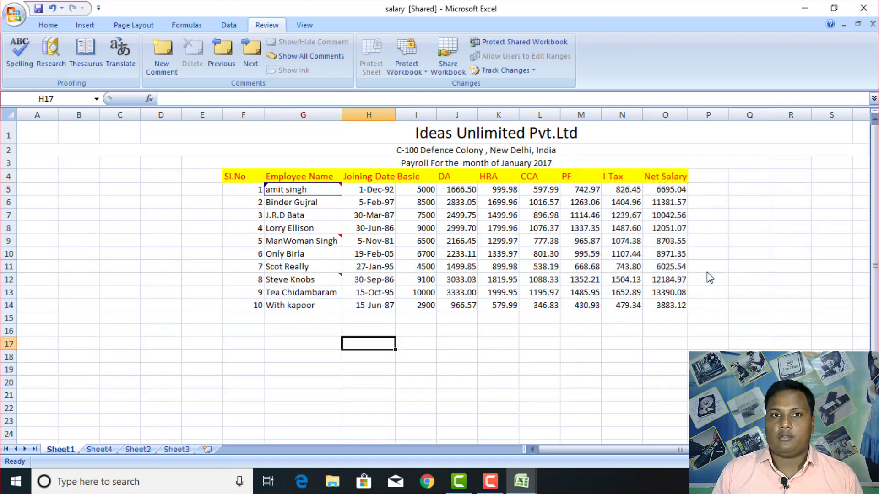
click(298, 191)
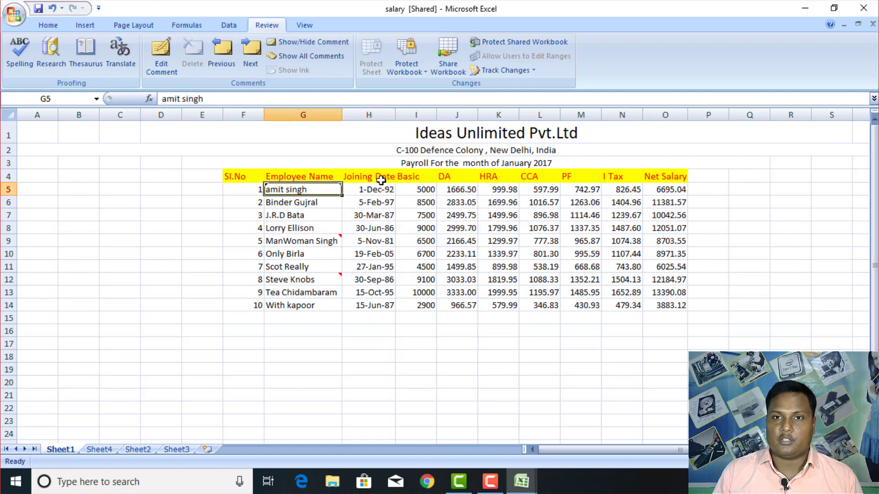
- Confirm the Highlight Changes settings for the salary sheet
click(499, 71)
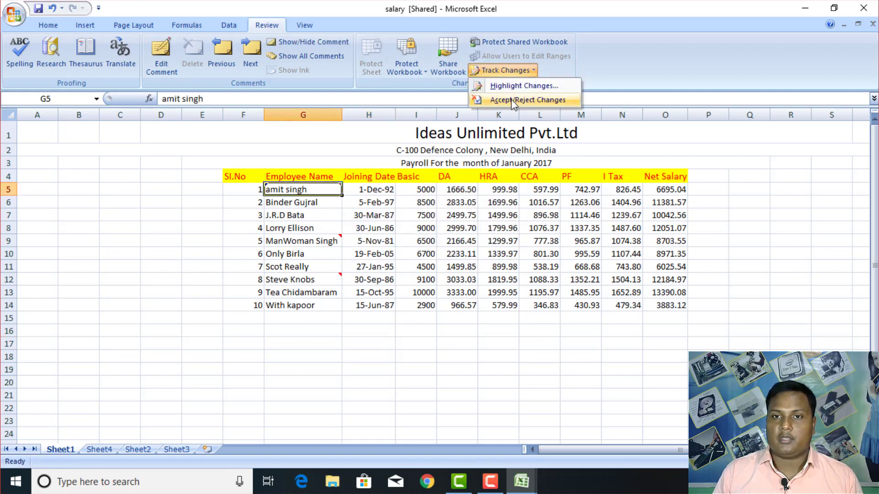
click(521, 86)
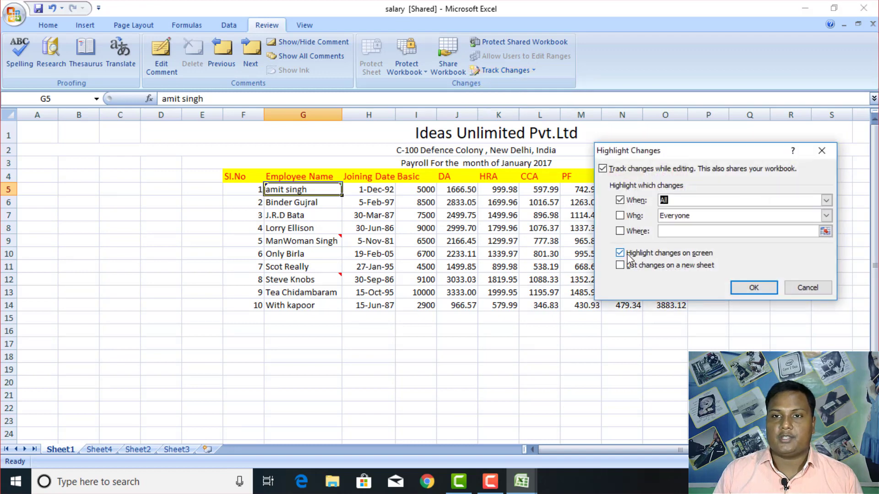
click(753, 288)
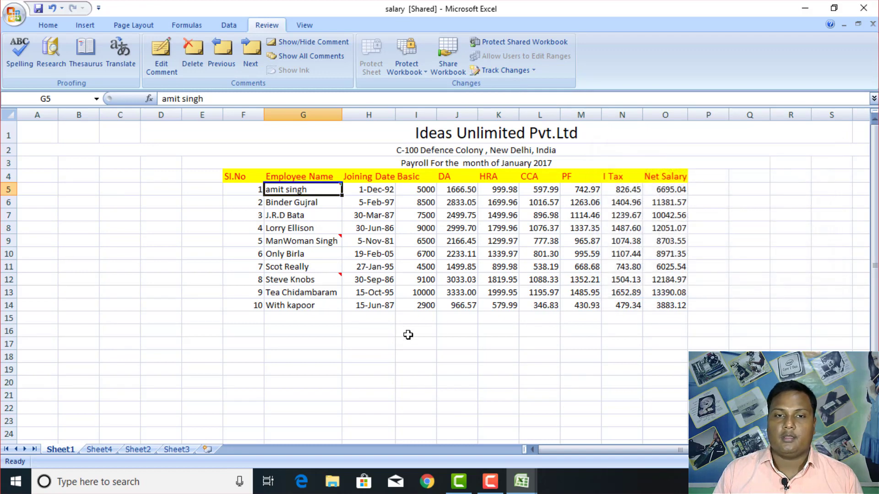
click(377, 345)
mouse_move(302, 190)
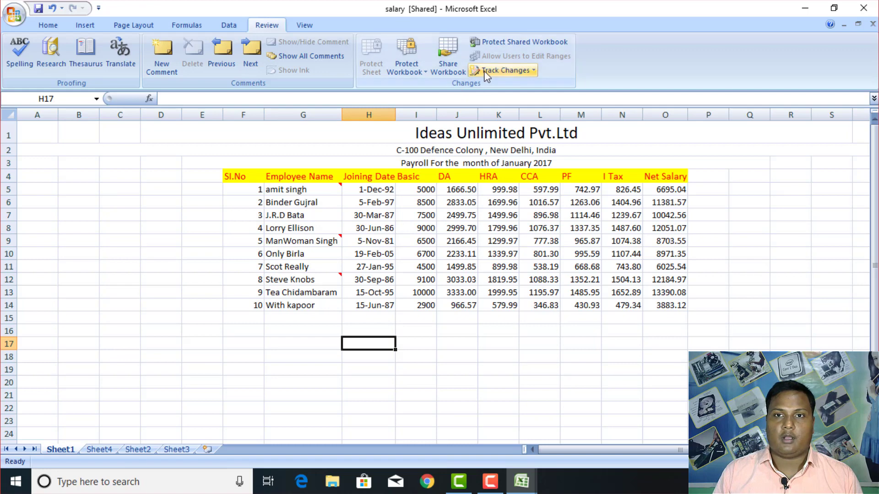
- Untick 'Track changes while editing' and remove the salary workbook from shared use
click(503, 70)
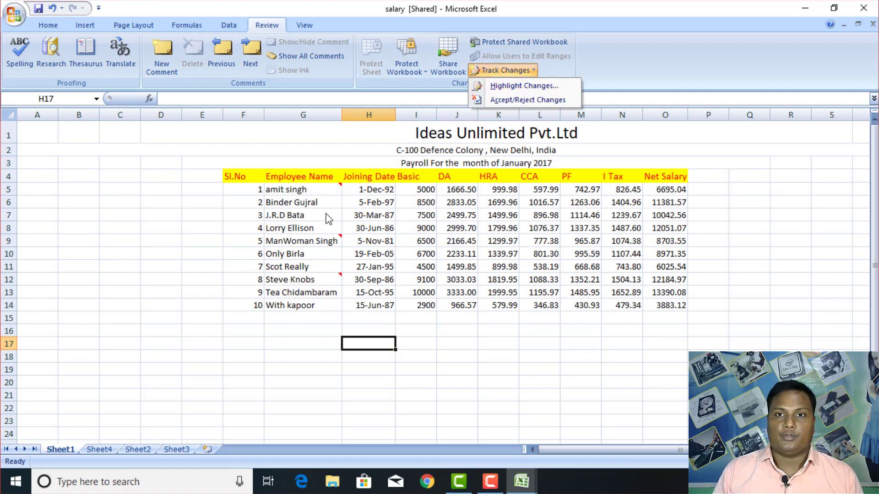
click(526, 86)
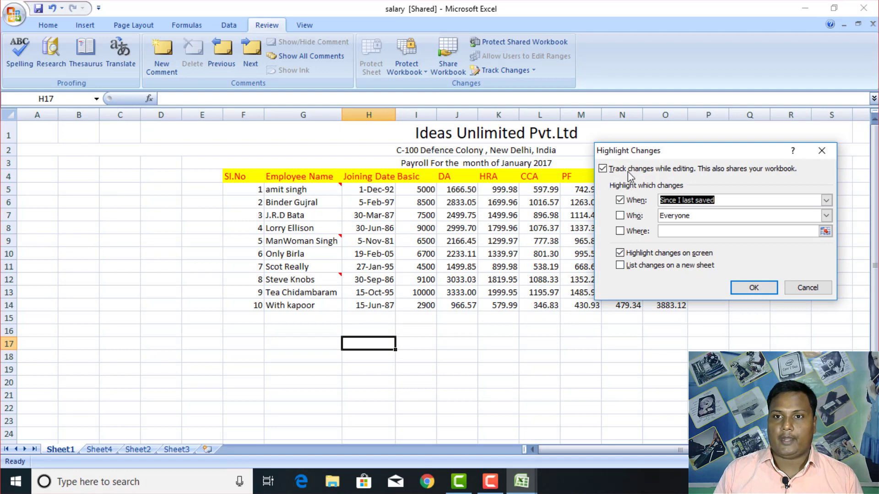
click(654, 166)
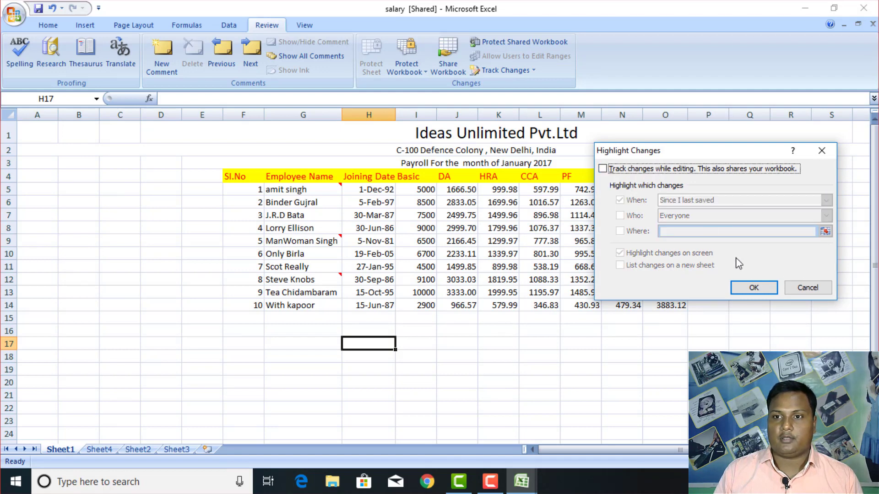
click(753, 287)
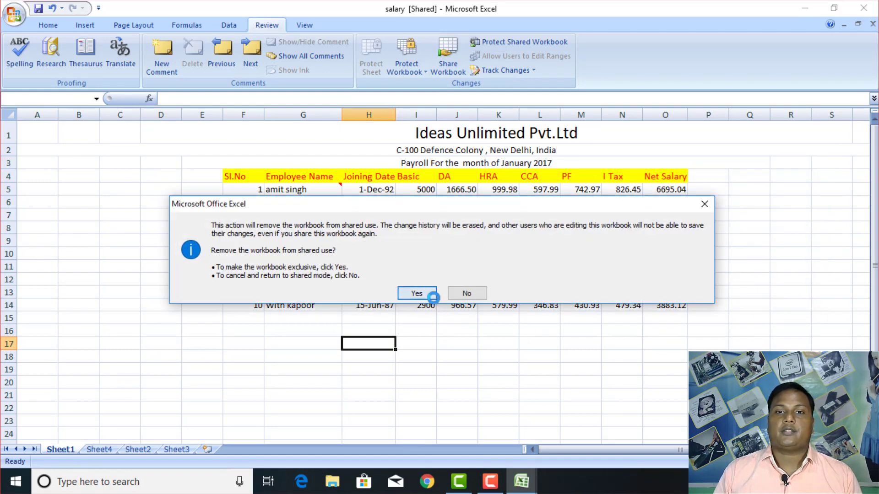
click(414, 292)
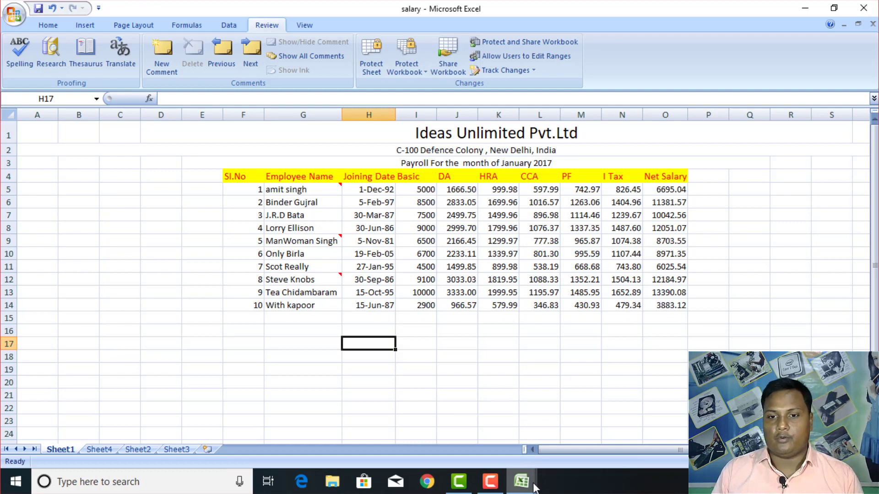
- In Book1, fill F7:F16 with weekdays starting from Sunday
mouse_move(521, 481)
click(433, 461)
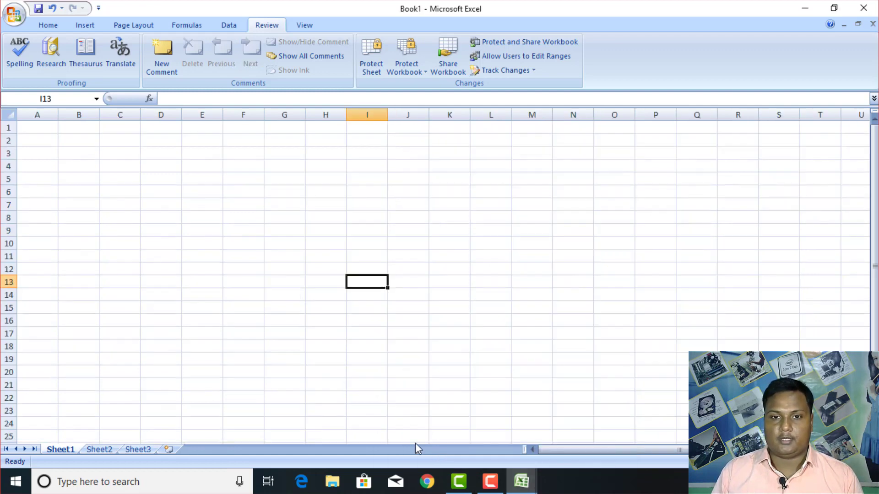
click(261, 210)
text(sund)
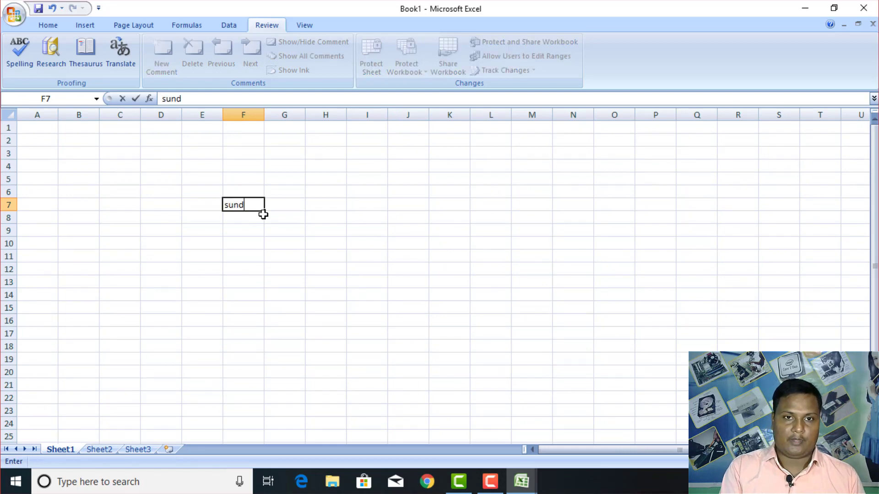
text(ay)
drag(264, 214, 321, 325)
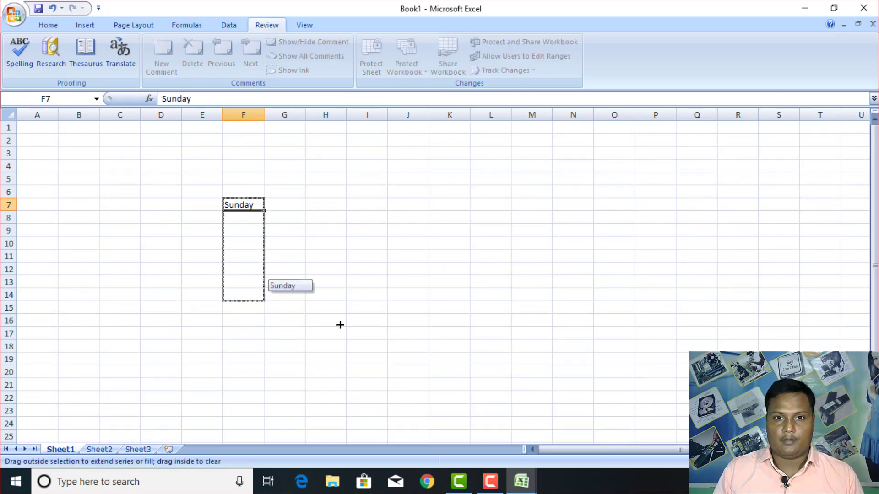
- Save the workbook as 'ideal' with a password required to open it
click(14, 15)
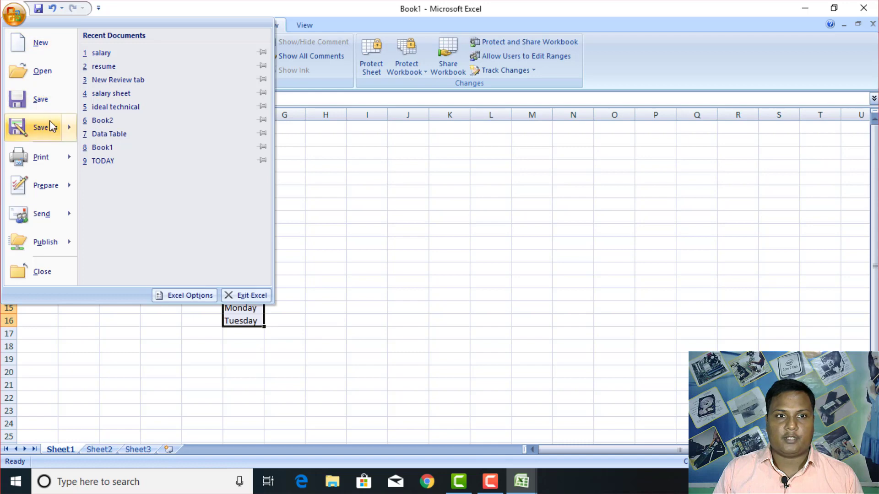
key(Escape)
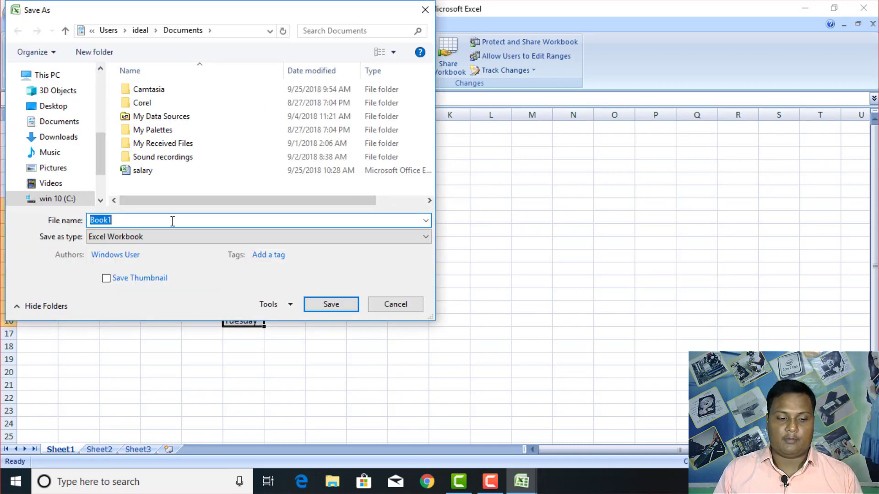
text(idea)
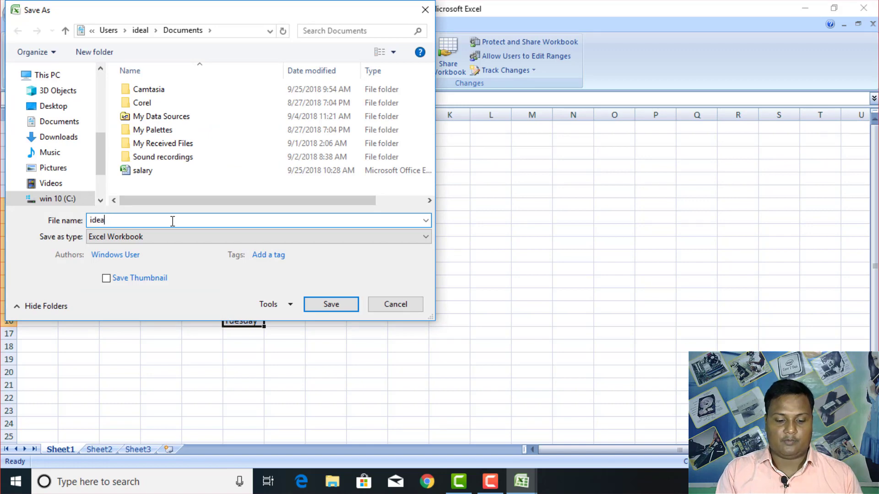
text(l)
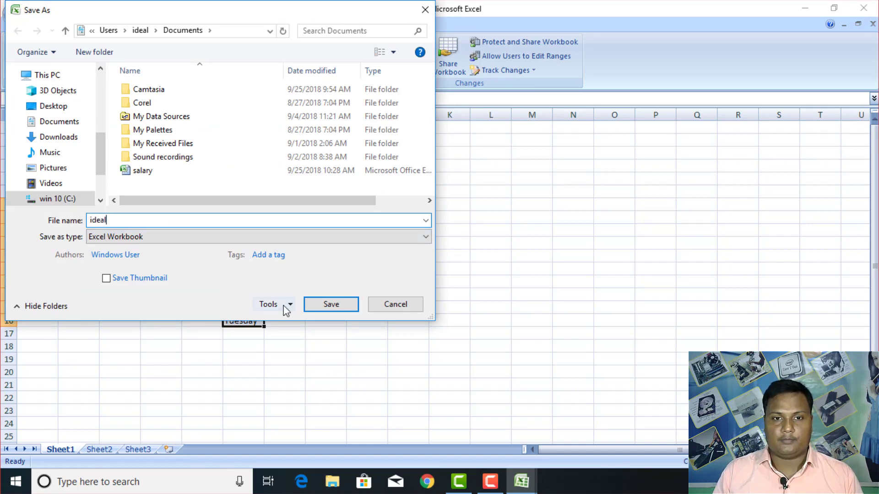
click(284, 306)
click(298, 349)
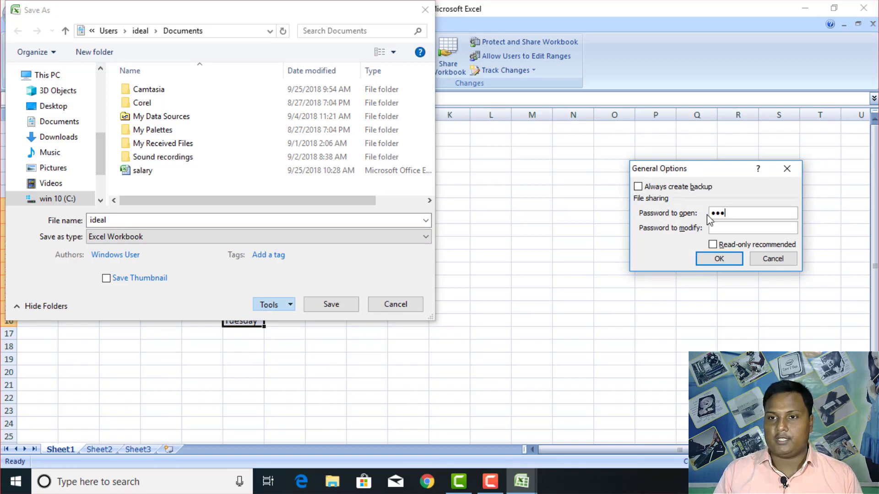
key(Return)
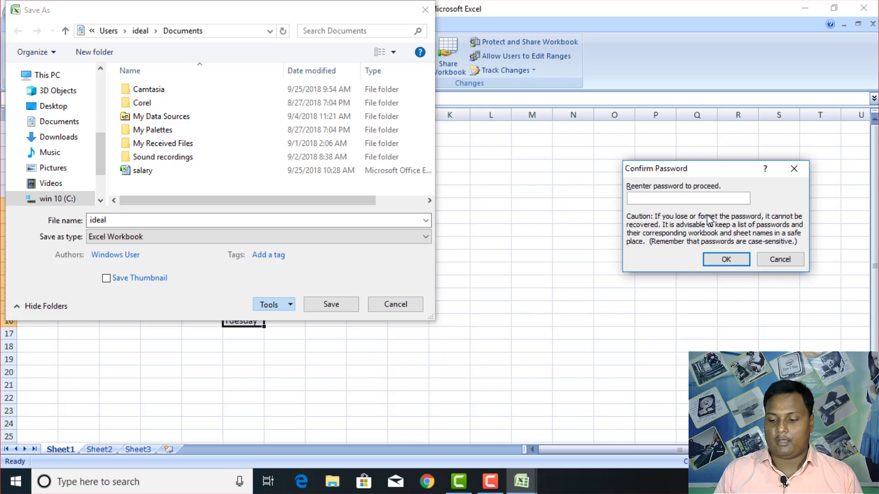
click(729, 258)
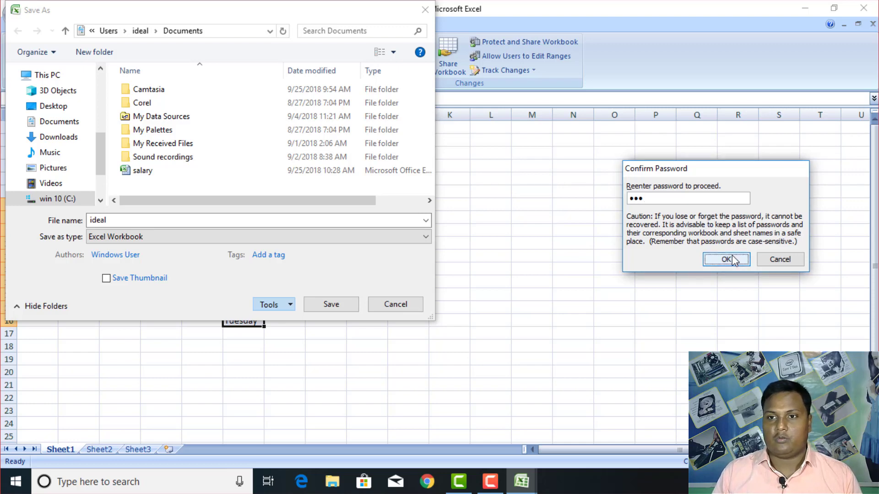
click(328, 310)
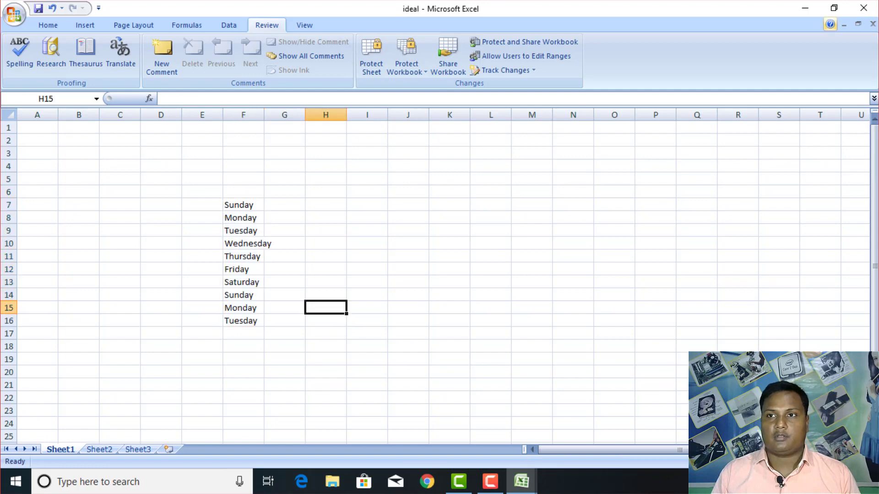
- Close 'ideal', reopen it from Recent Documents, and submit its password
click(873, 24)
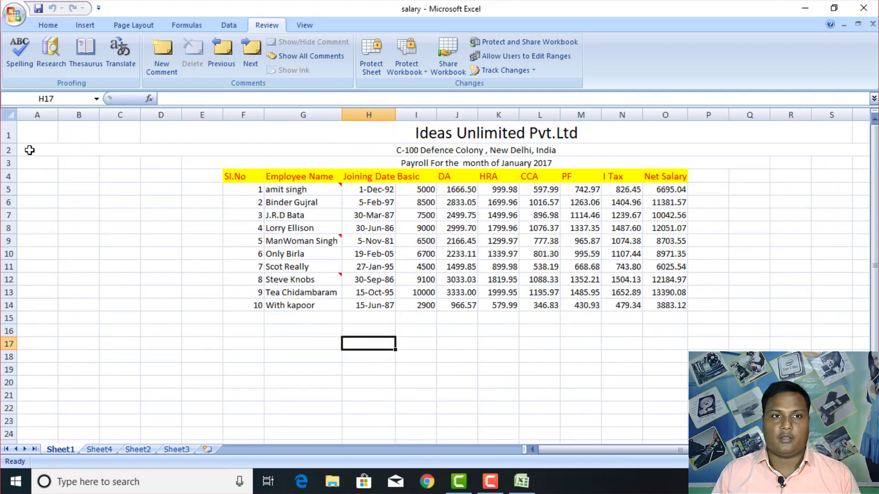
click(13, 14)
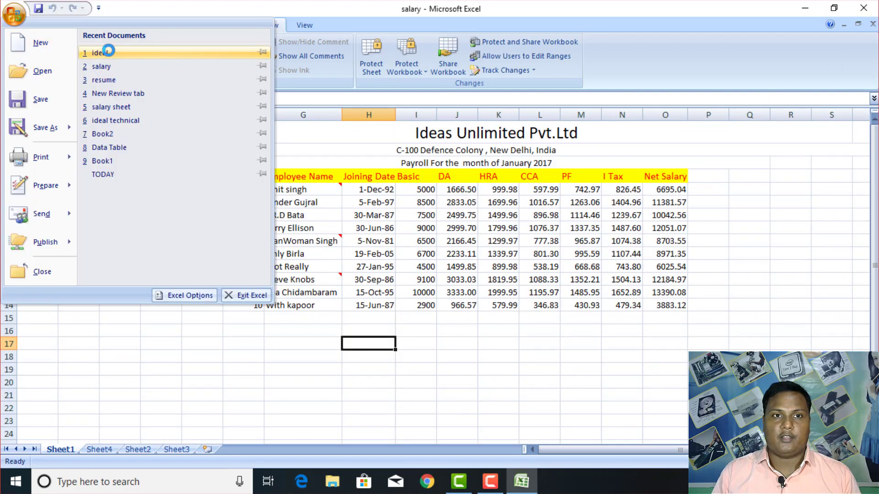
click(108, 52)
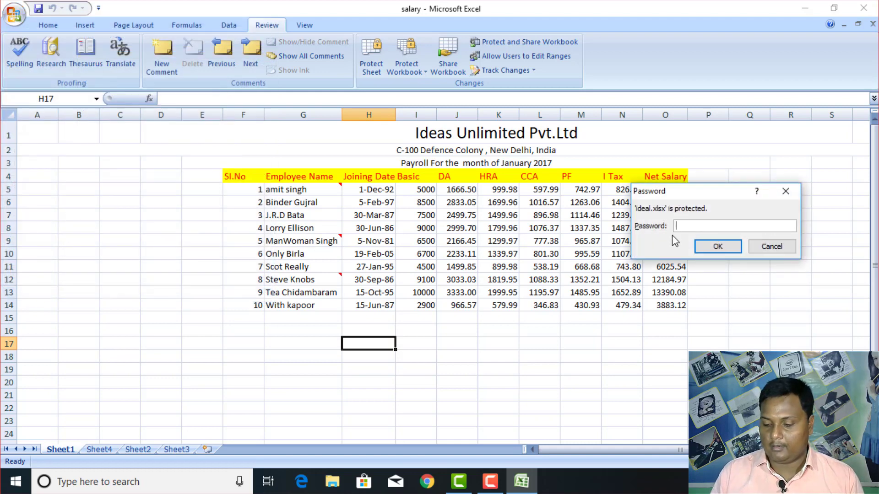
key(Return)
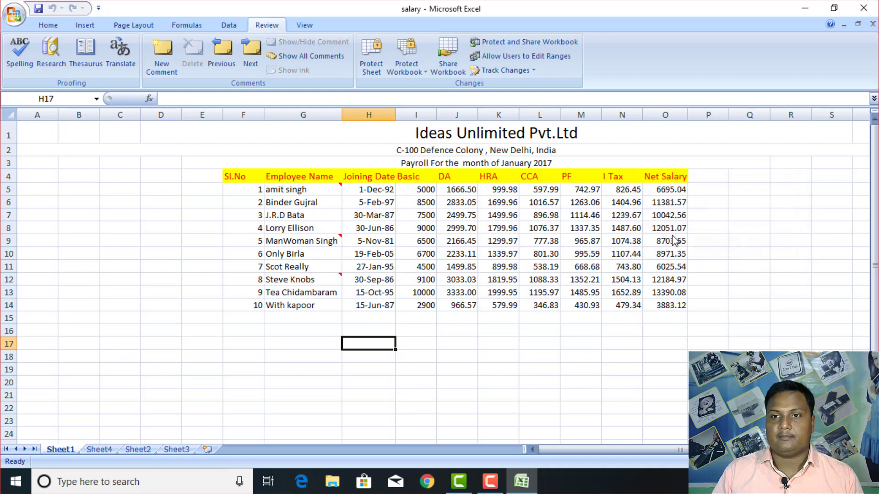